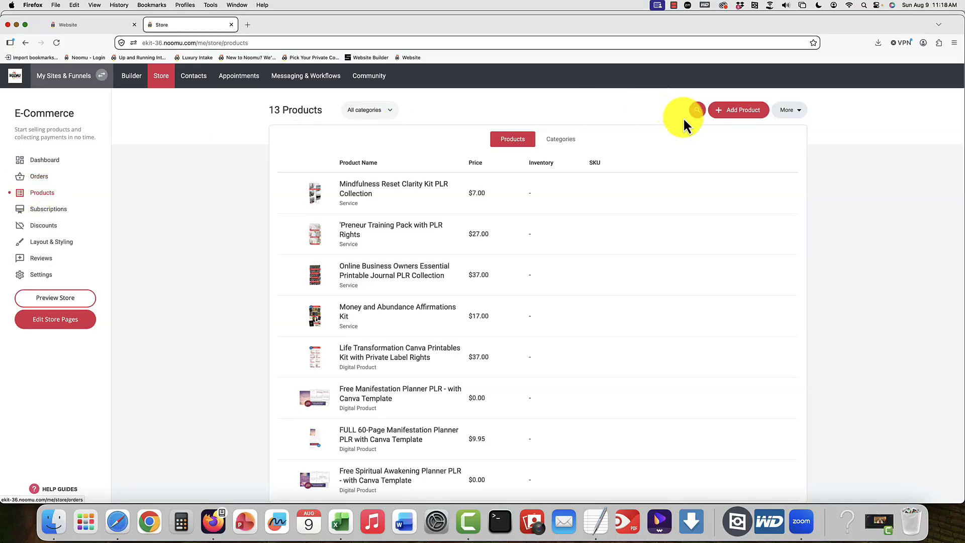
Step: Start a product import, download the sample import CSV file, and open it in Excel at full window width
click(797, 114)
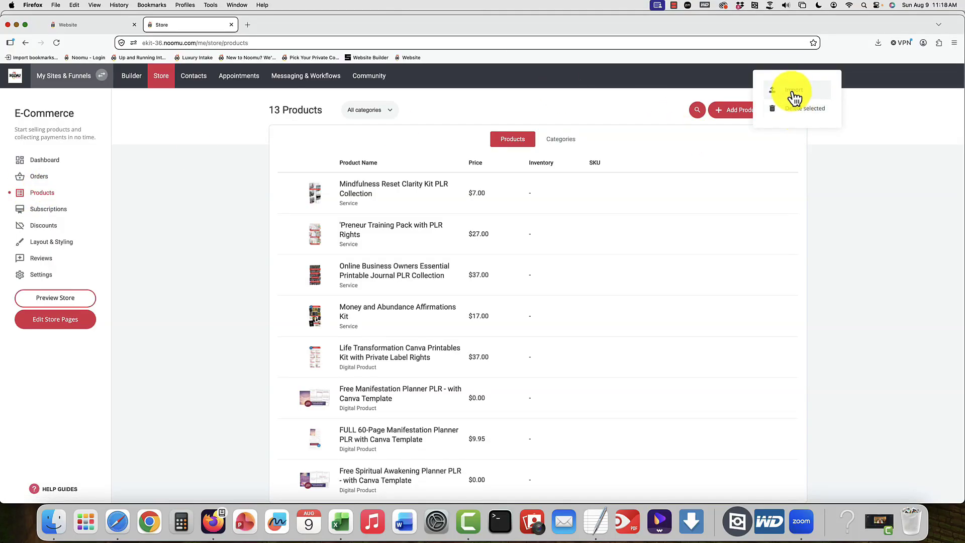
click(793, 92)
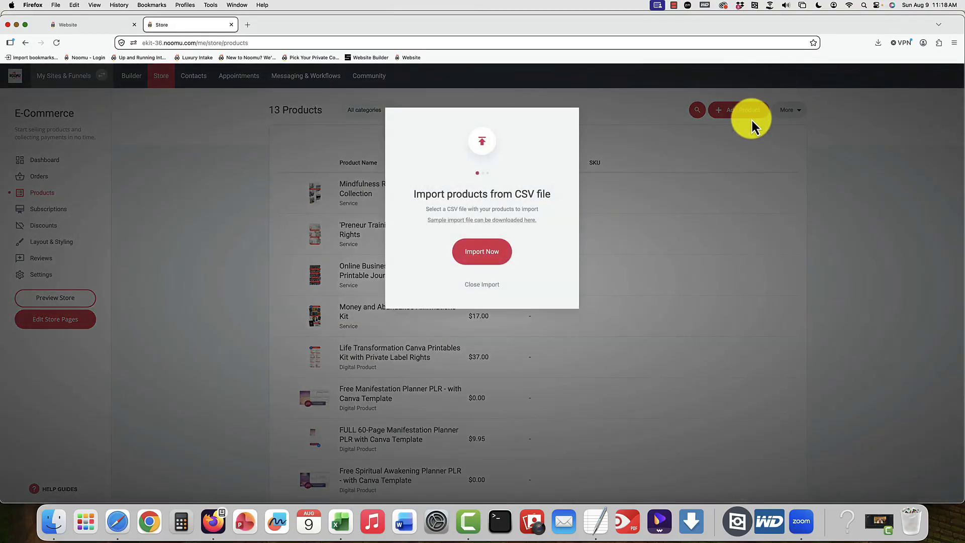
click(491, 228)
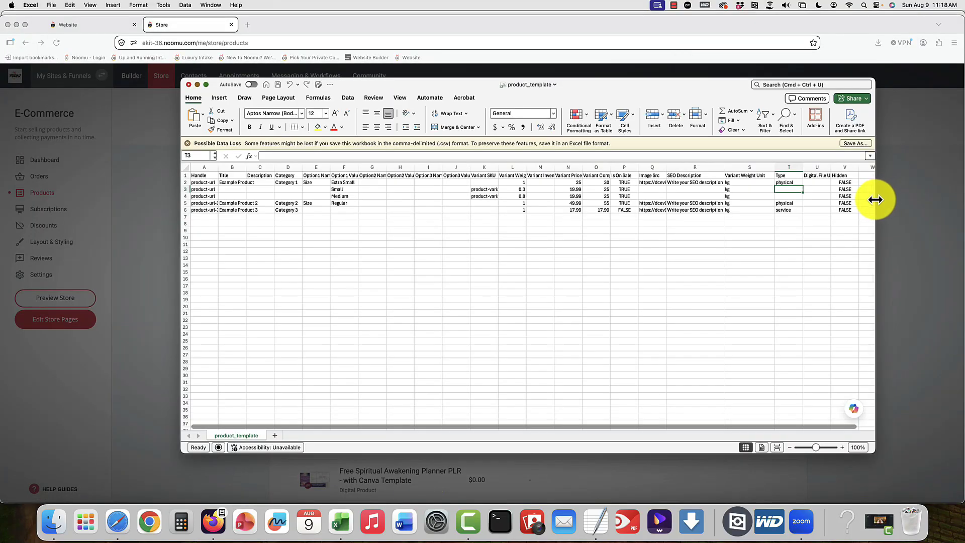
drag(873, 198, 960, 197)
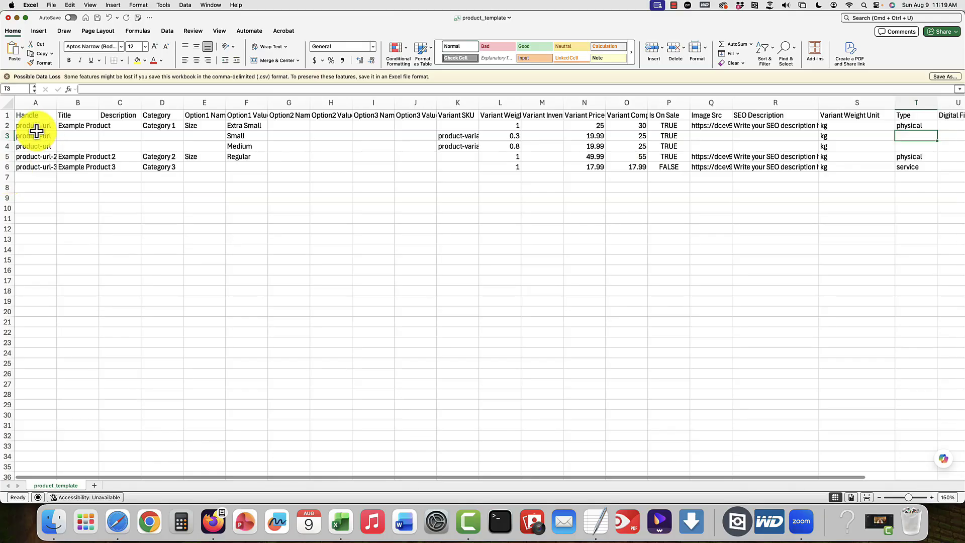
Step: Examine the Handle, Title, Description and Category cells of the first example product in the template
click(37, 126)
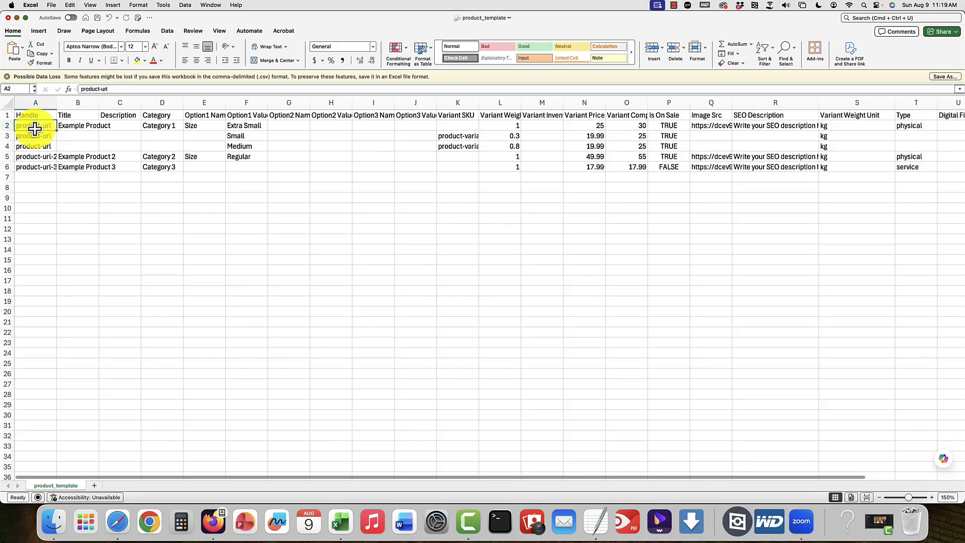
click(70, 128)
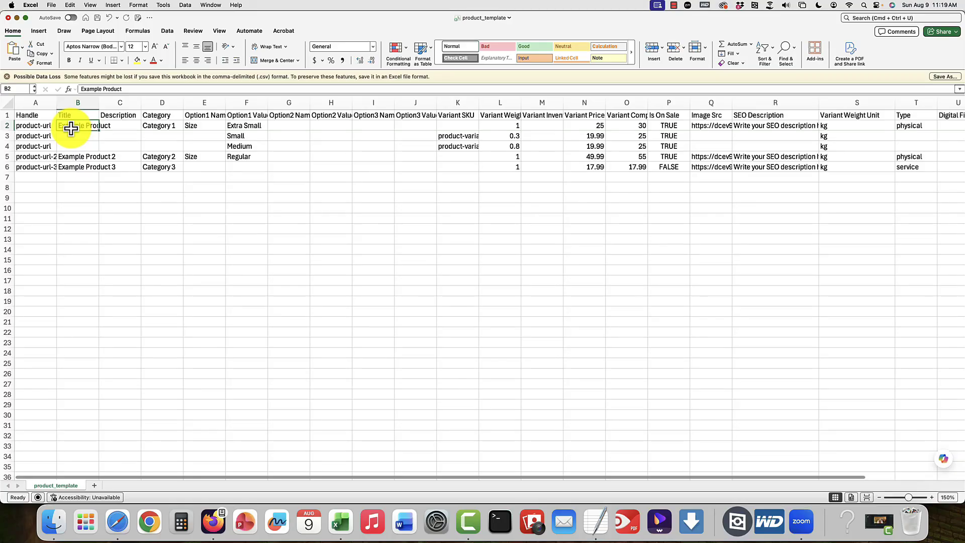
click(118, 116)
click(121, 125)
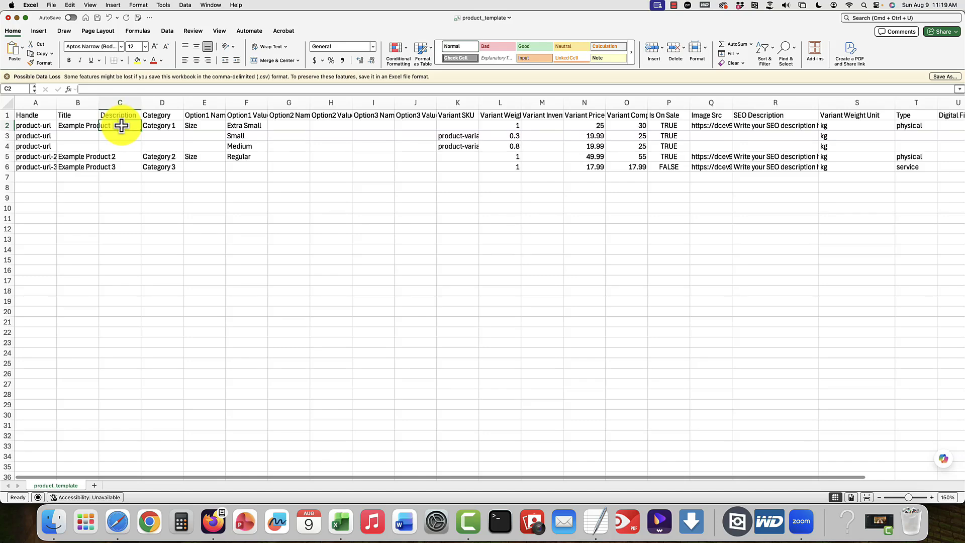
click(163, 125)
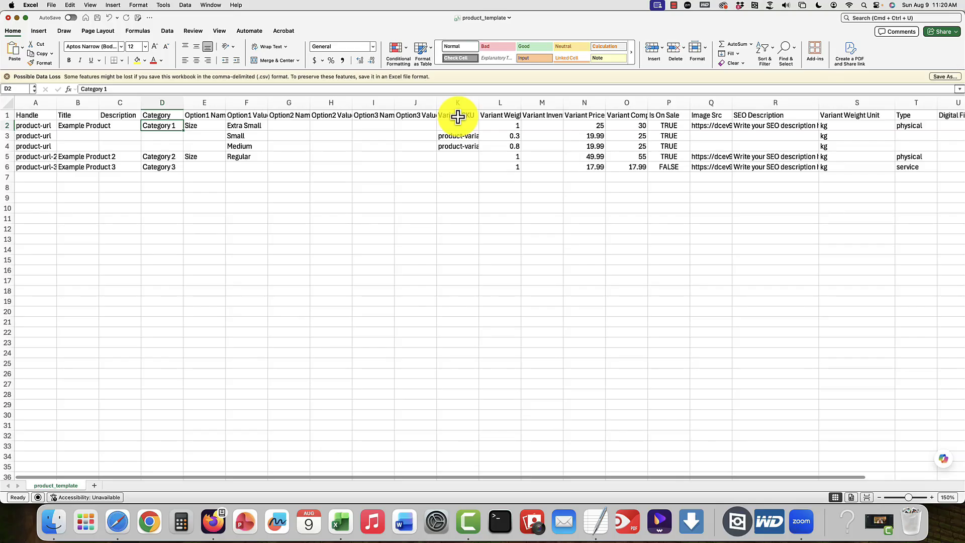
Step: Widen the Variant Compare At Price column beside Variant Price until its full header fits
scroll(580, 136, right, 1)
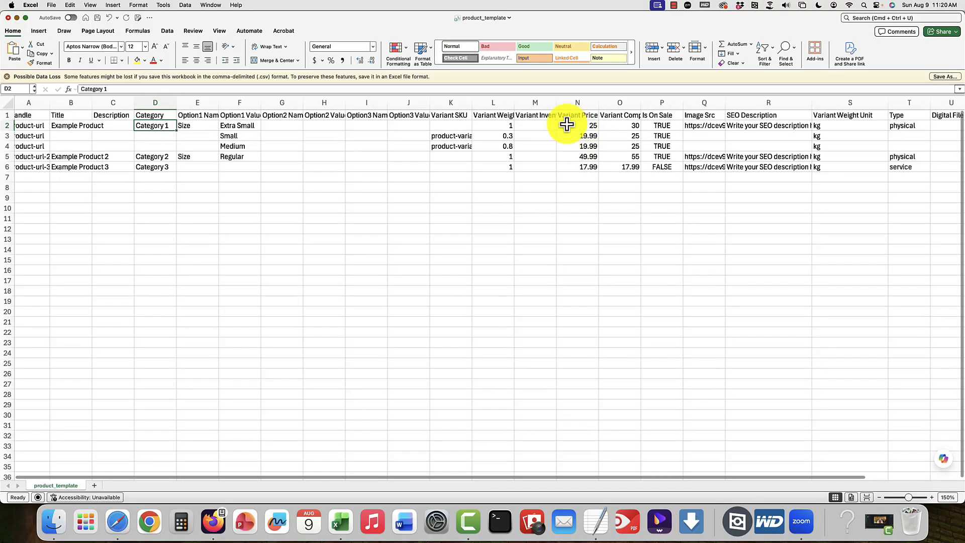
click(580, 115)
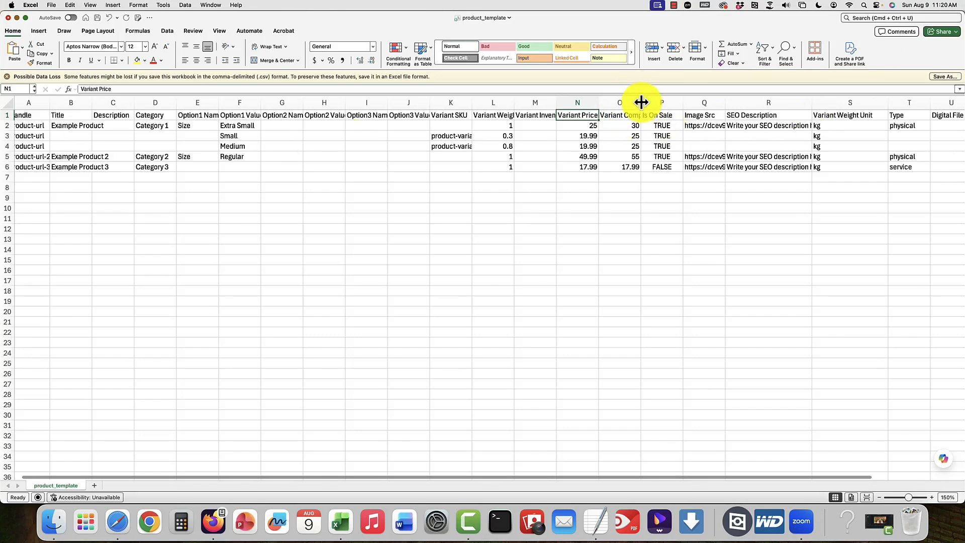
drag(639, 102, 675, 102)
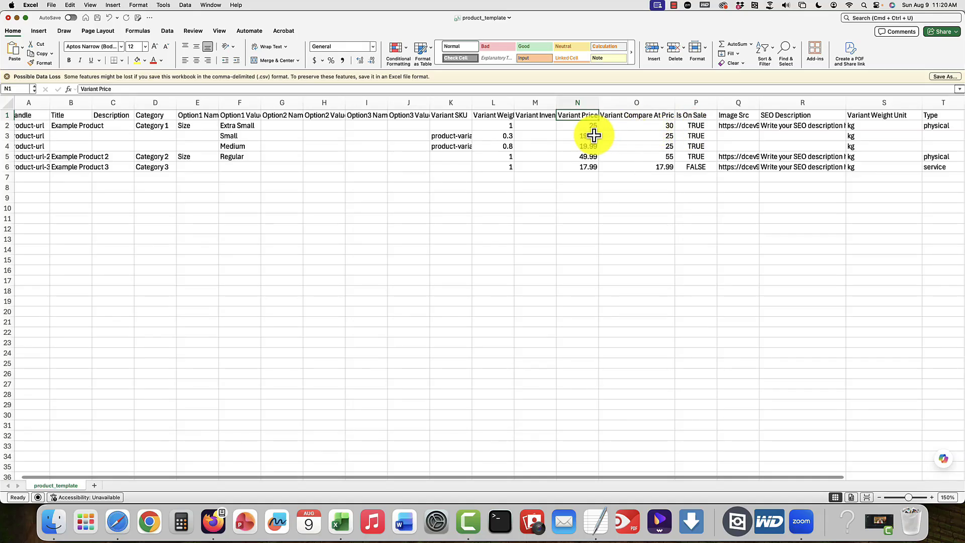
Step: Examine the example products' Image Src, SEO Description and Type columns, including the image link and SEO text of the first product
scroll(588, 132, right, 3)
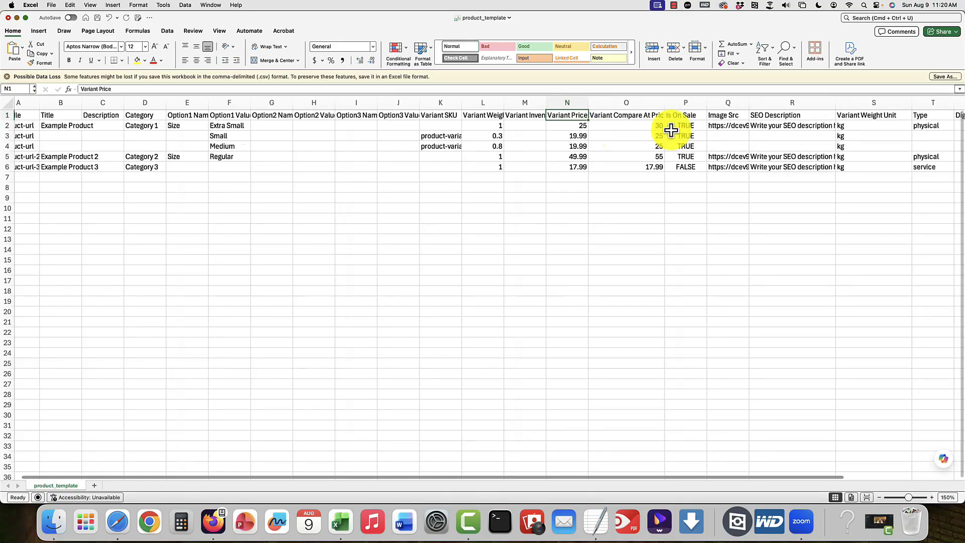
click(709, 126)
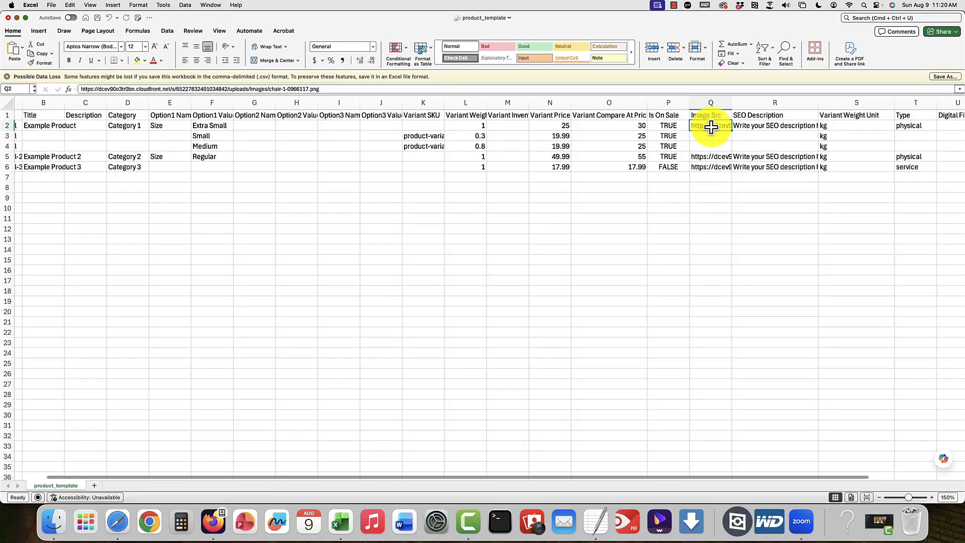
scroll(710, 127, right, 1)
scroll(710, 126, down, 2)
scroll(717, 133, up, 2)
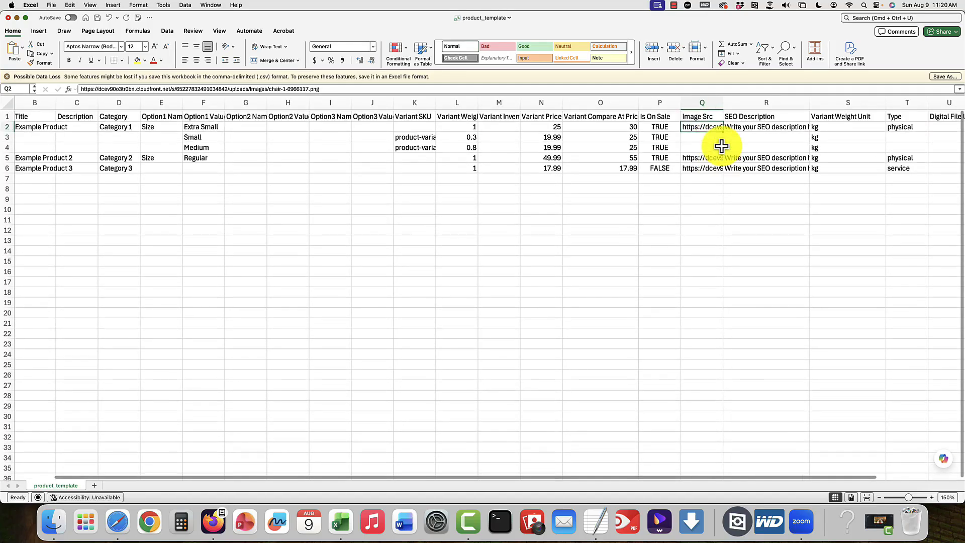
click(754, 125)
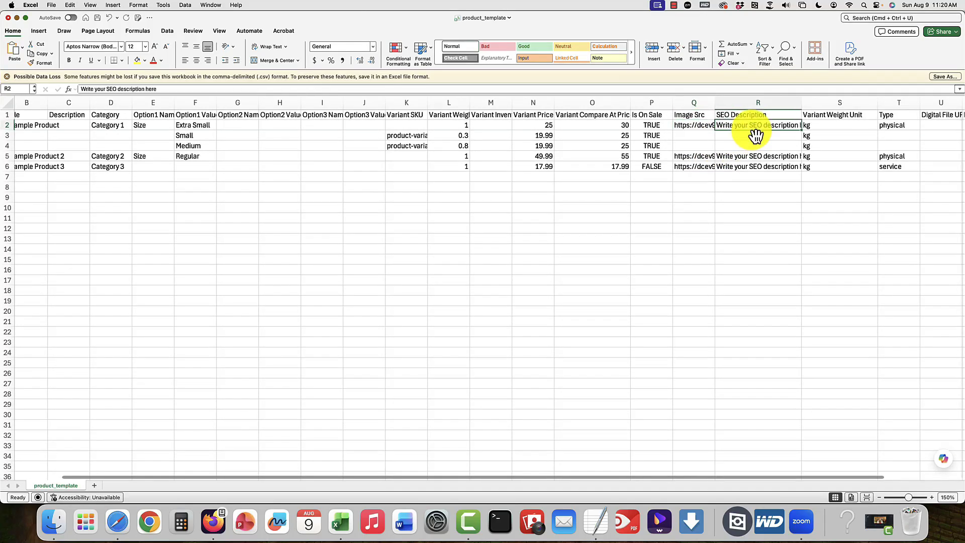
scroll(748, 136, right, 3)
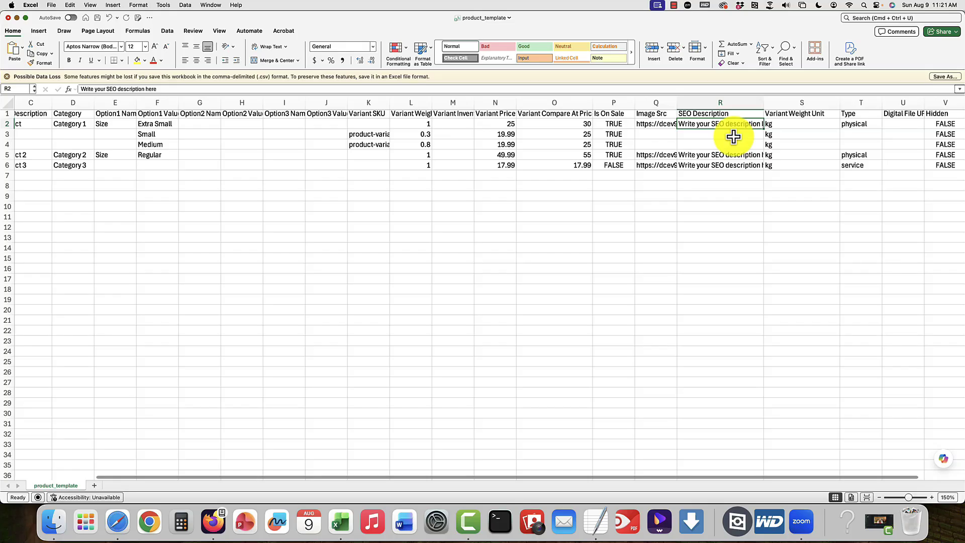
scroll(733, 136, right, 2)
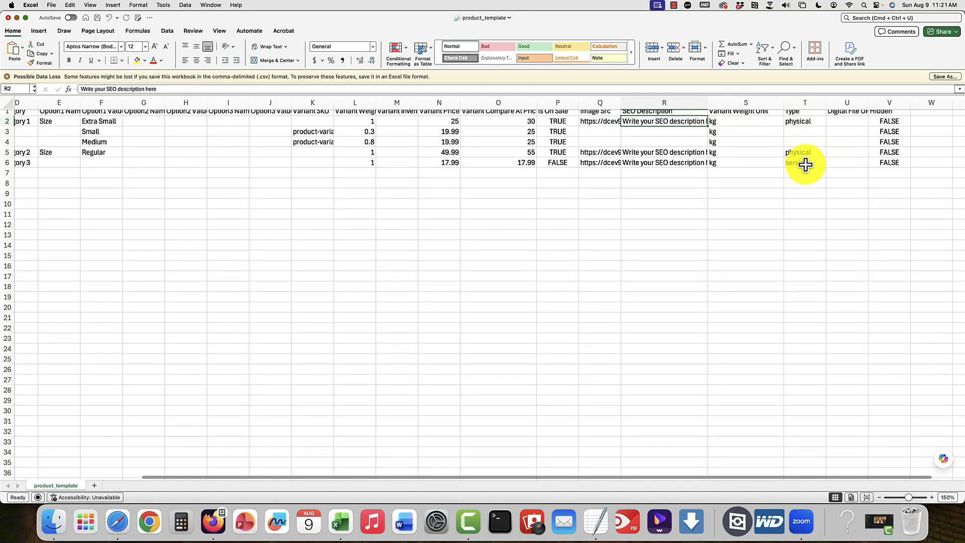
scroll(800, 145, up, 1)
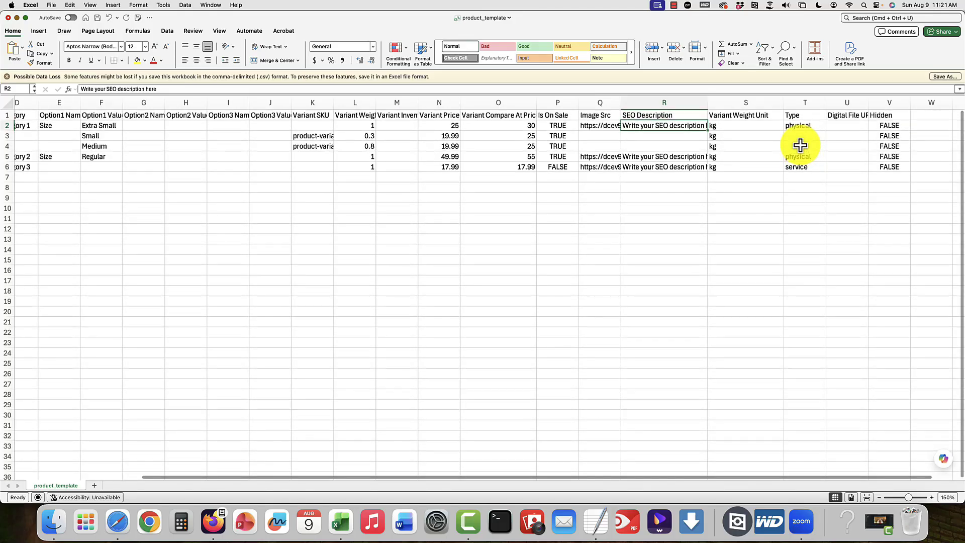
Step: Widen the Digital File URL column so its full header fits, and select the first product's cell in it
click(844, 103)
drag(868, 103, 896, 102)
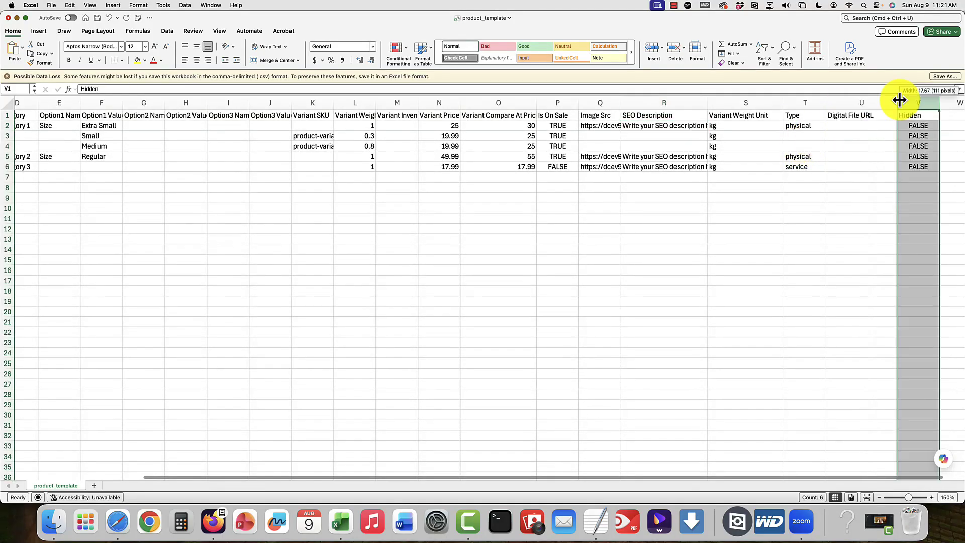
click(859, 130)
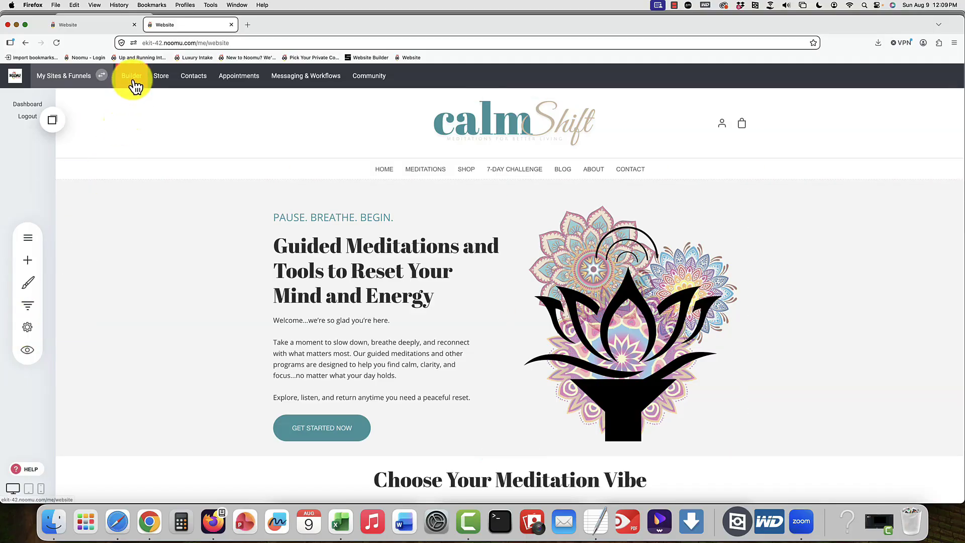
Step: Open the File Manager from the website settings and create a folder named Product Images
click(26, 331)
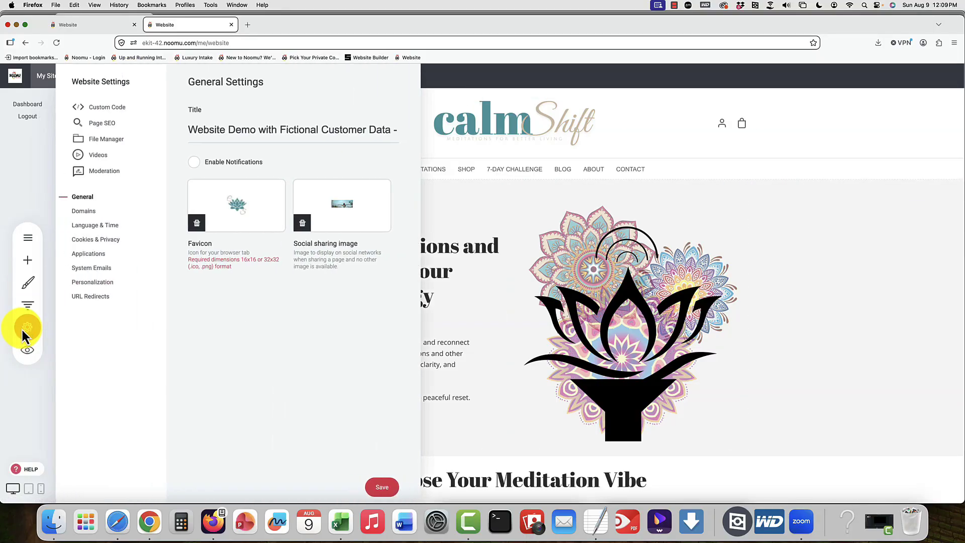
click(100, 139)
click(102, 107)
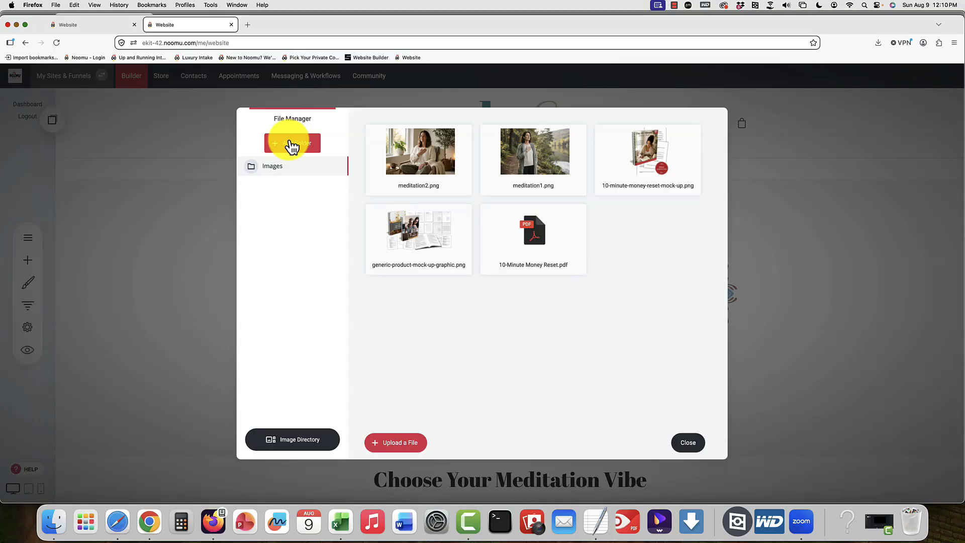
click(291, 145)
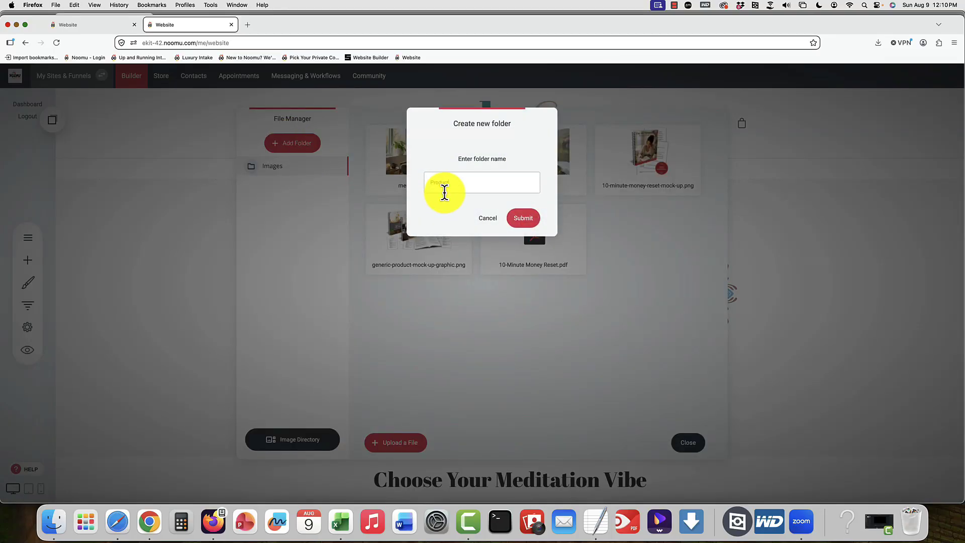
text(ges)
key(Return)
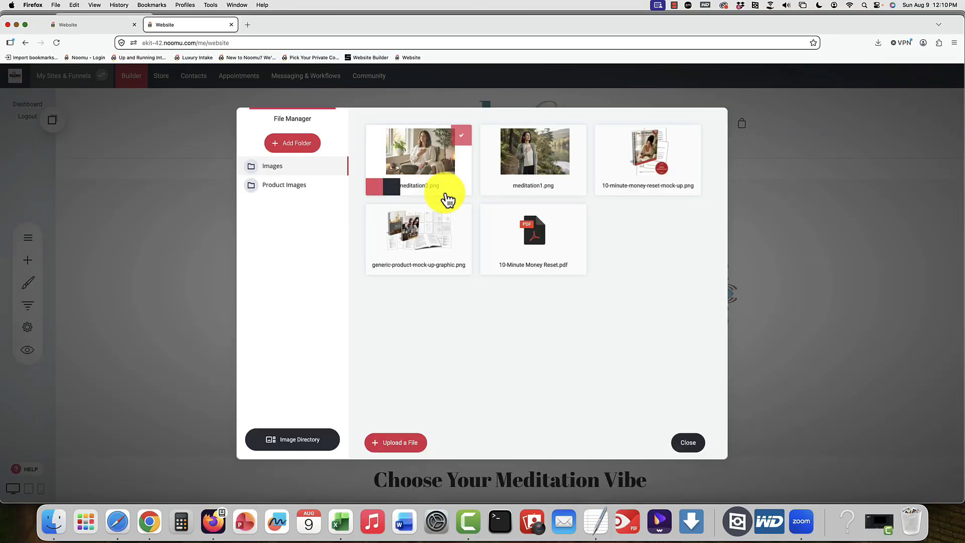
Step: Add another folder named Product Files in the File Manager
click(282, 146)
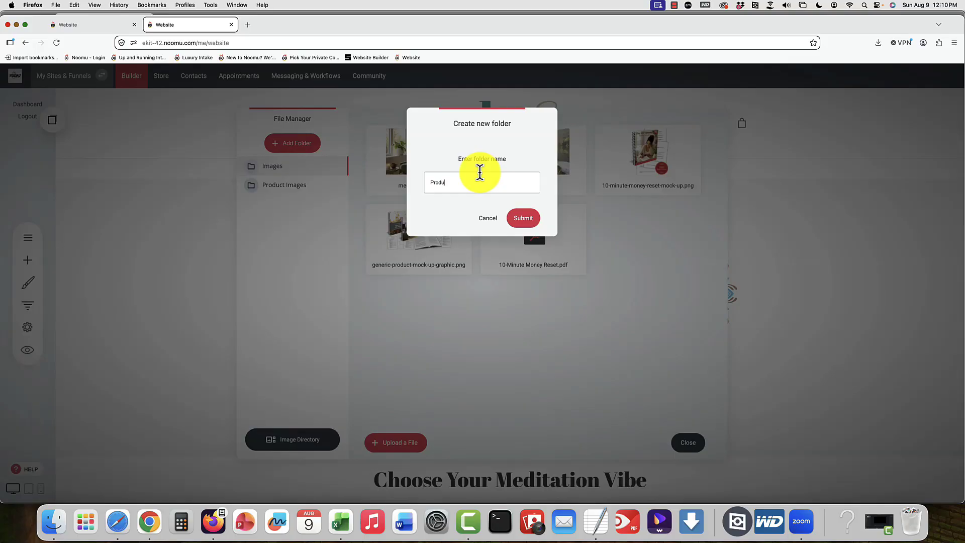
text(Product Files)
click(528, 217)
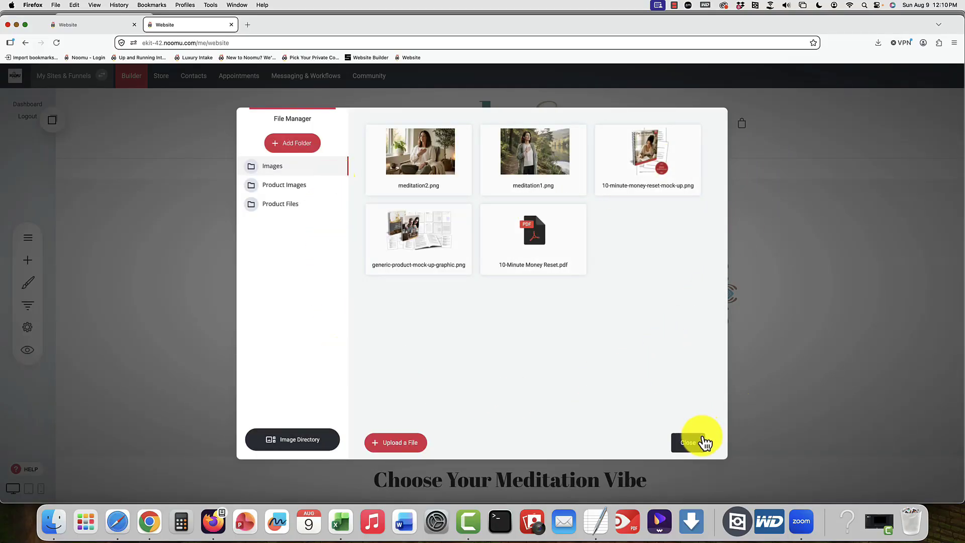
Step: Upload all the PNG images from the local product-images folder into the Product Images folder
mouse_move(401, 176)
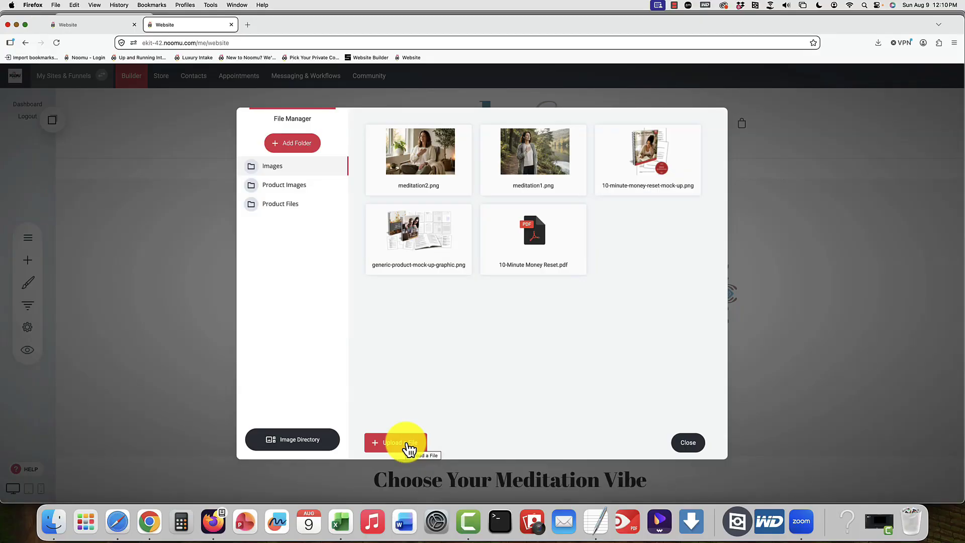
click(289, 185)
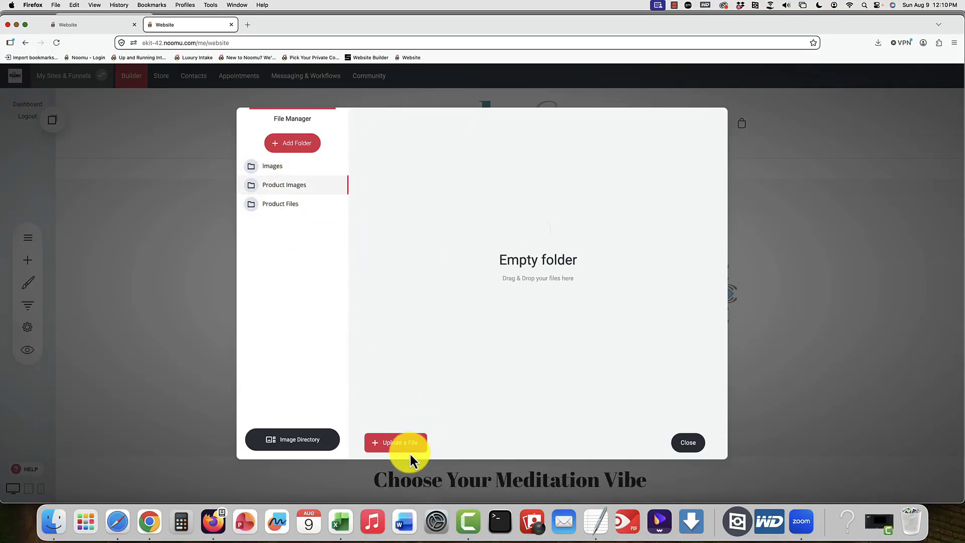
click(409, 449)
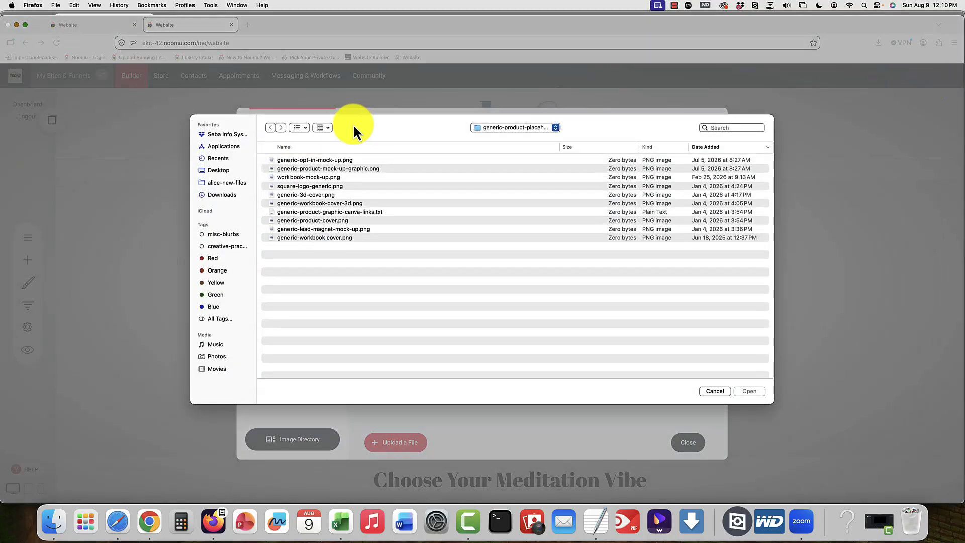
click(222, 195)
double_click(299, 156)
click(332, 168)
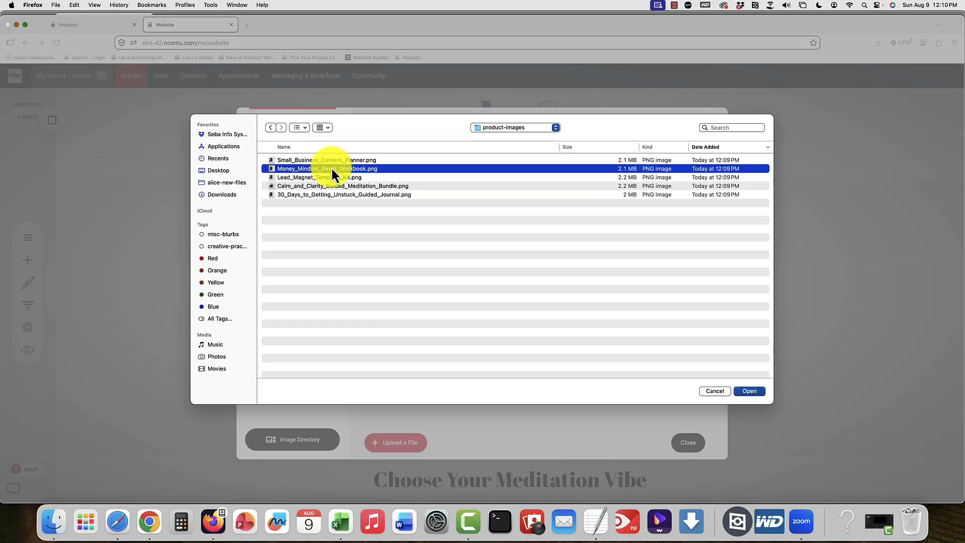
key(super+a)
click(749, 390)
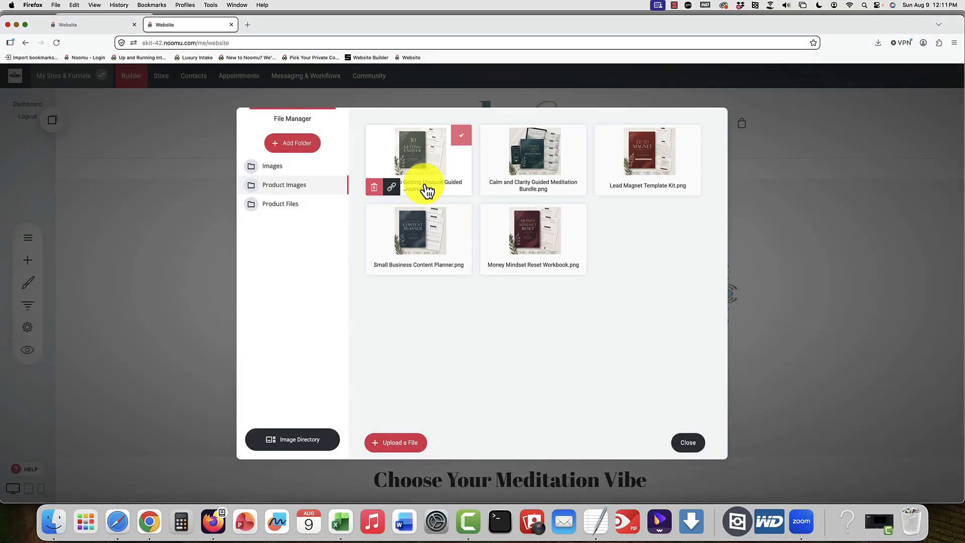
Step: Copy the link of the 30 Days to Getting Unstuck image and paste it into cell Q2 of product_template_filled in Excel
click(394, 189)
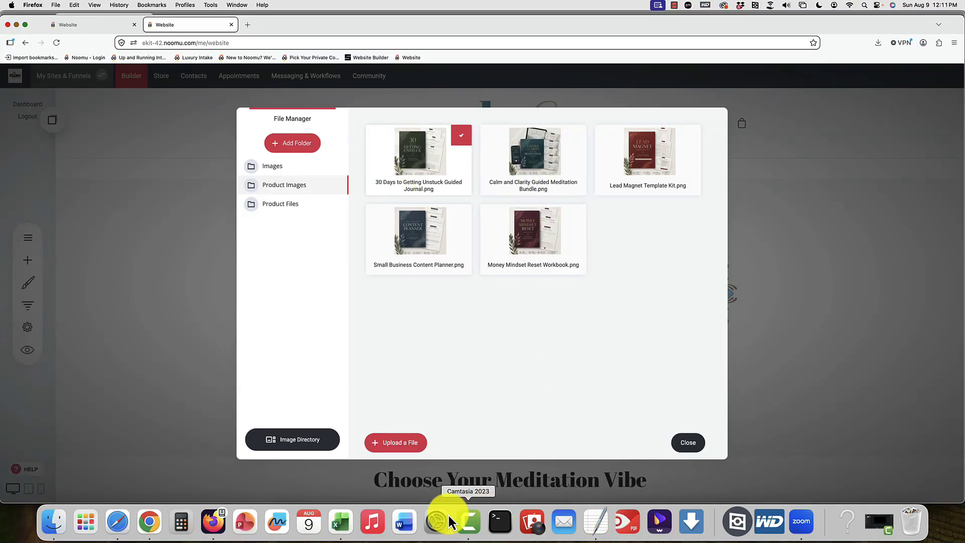
click(341, 524)
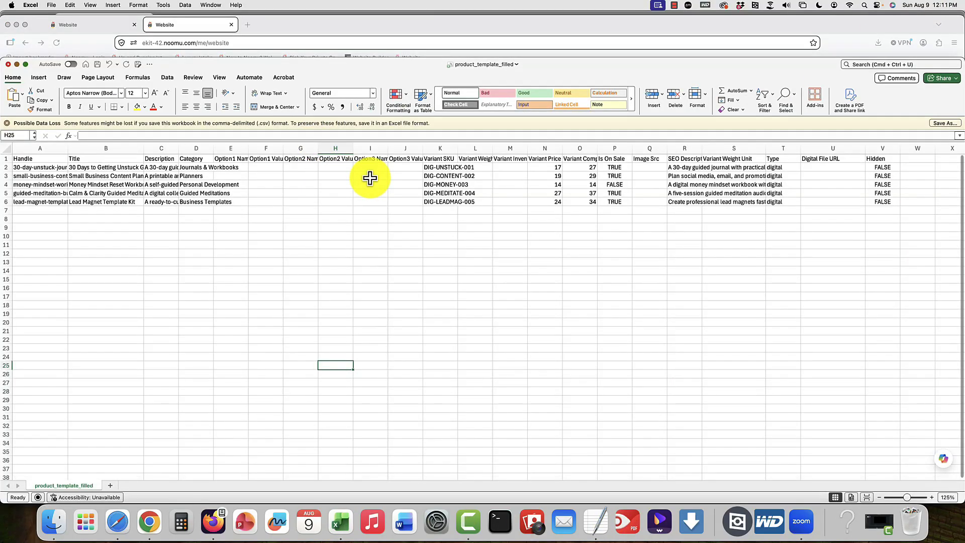
click(647, 169)
key(super+v)
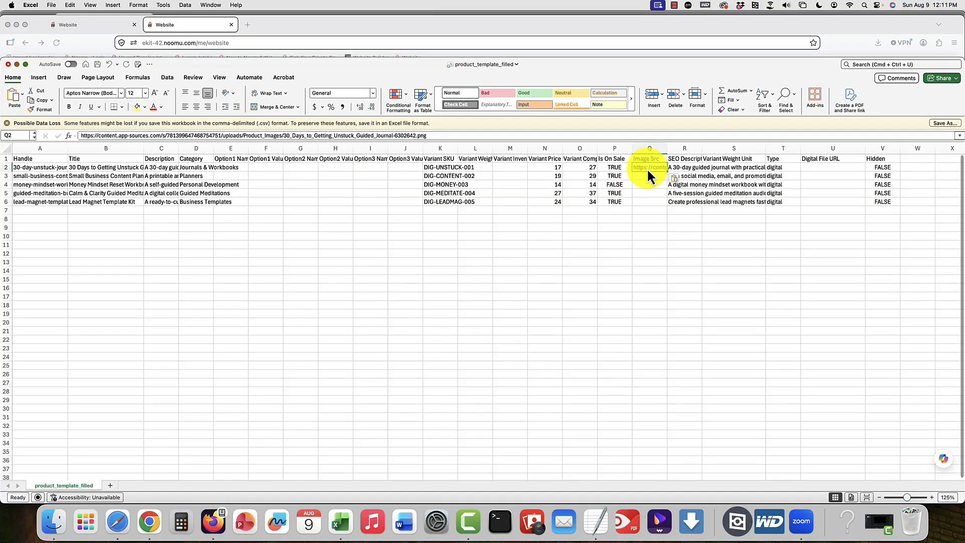
scroll(648, 176, down, 1)
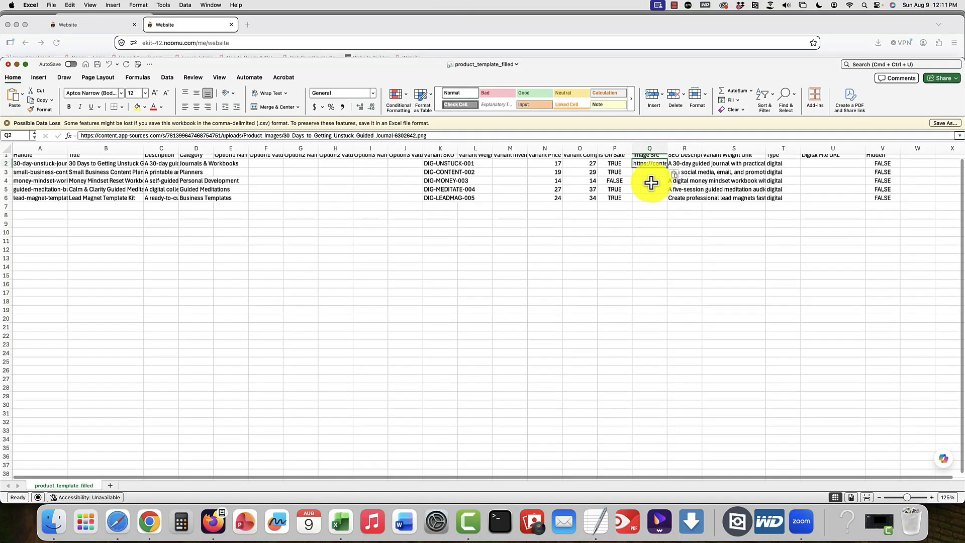
Step: Switch to Firefox and upload all the PDFs from the local product-files folder into the File Manager's Product Files folder
scroll(650, 180, up, 1)
click(649, 177)
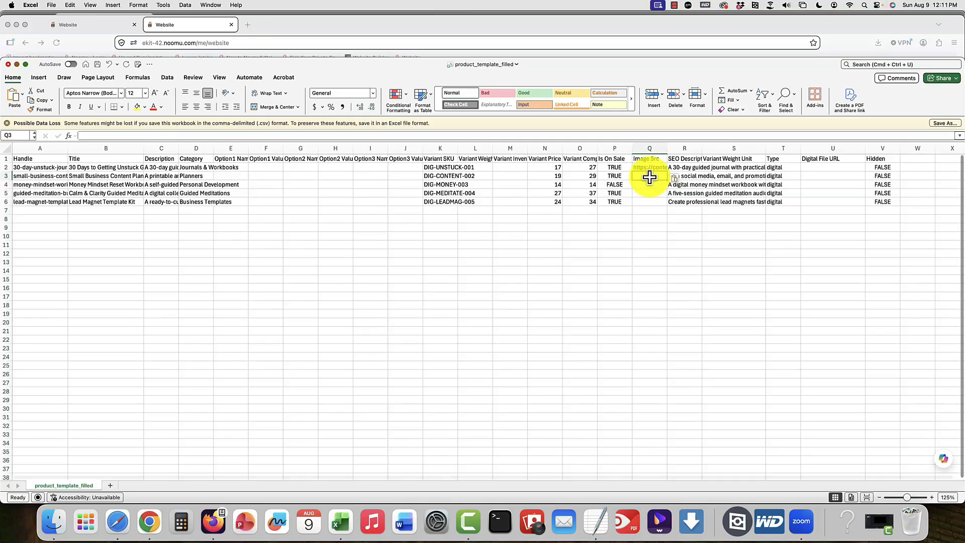
click(215, 525)
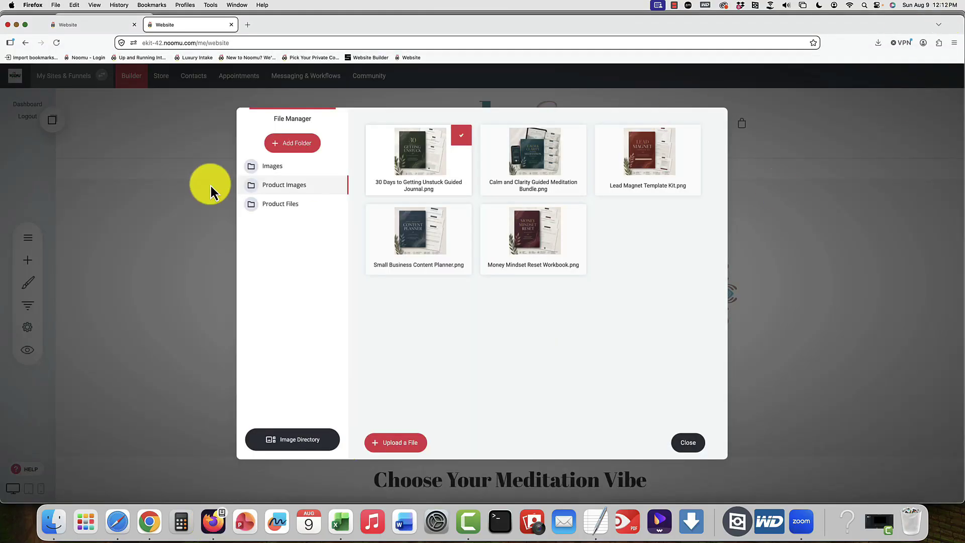
click(282, 207)
click(397, 444)
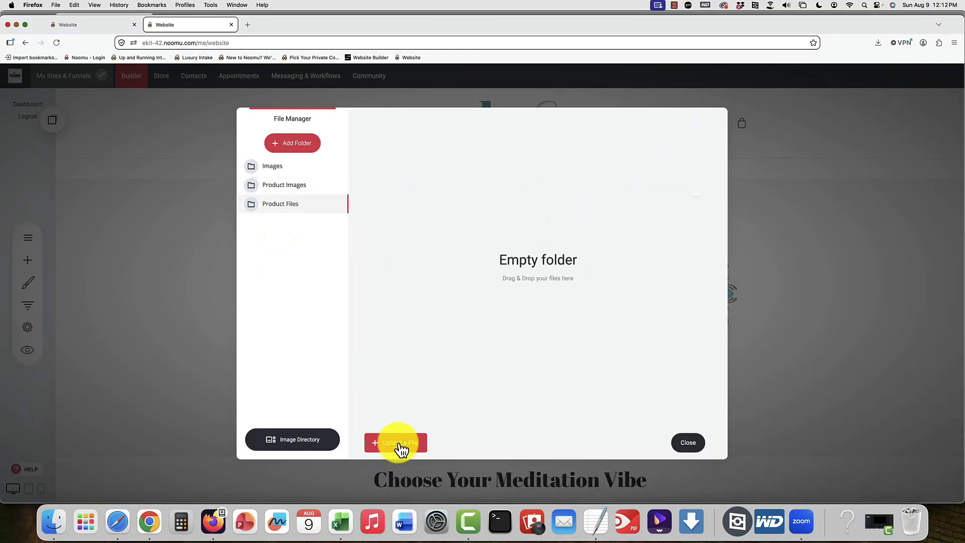
click(222, 194)
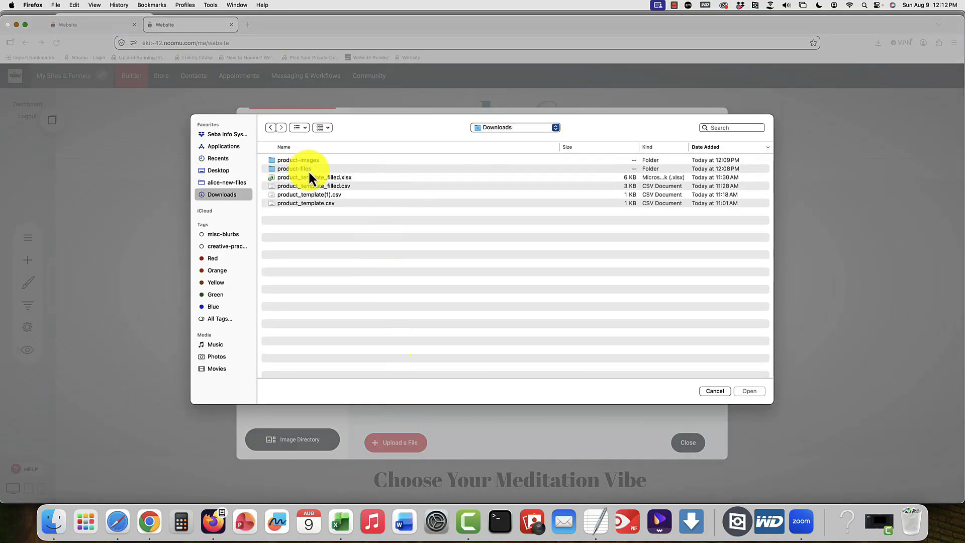
double_click(309, 169)
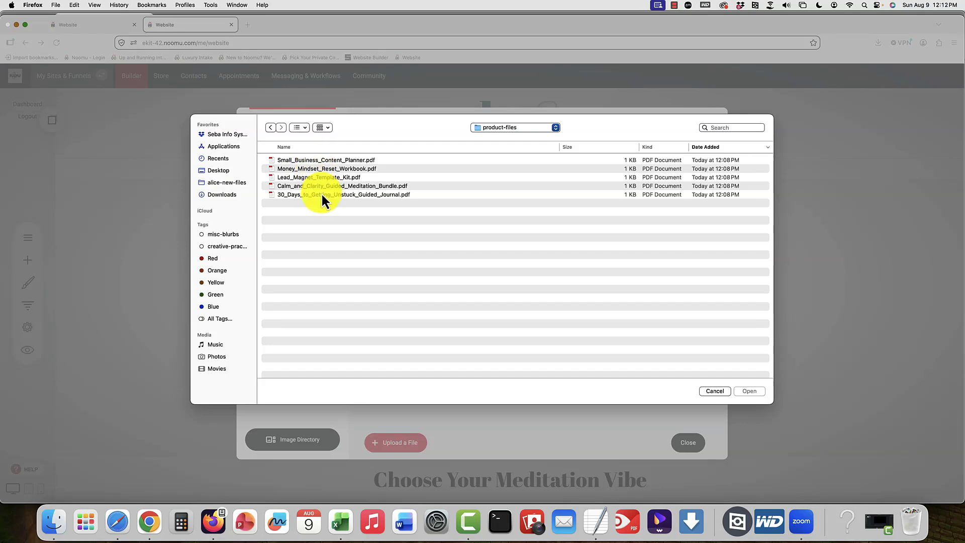
key(super+a)
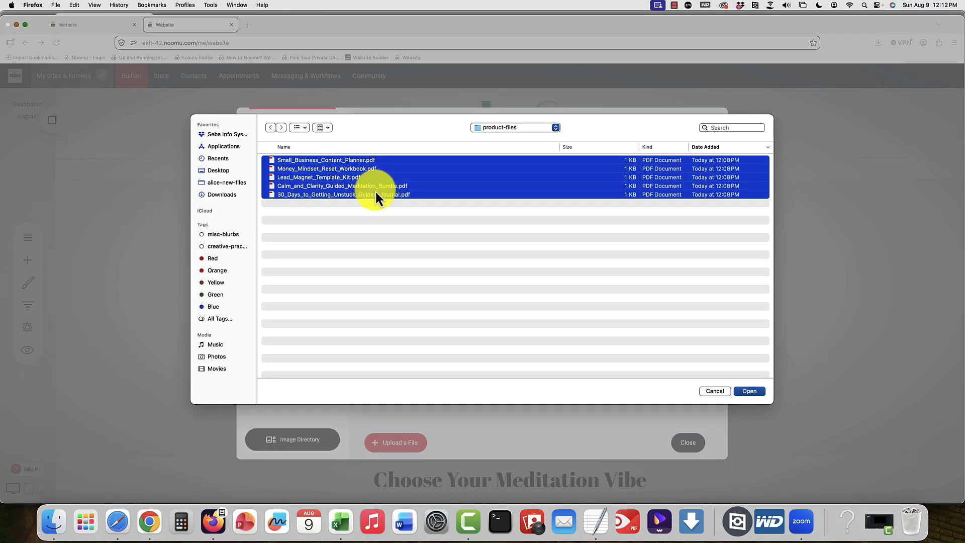
click(749, 392)
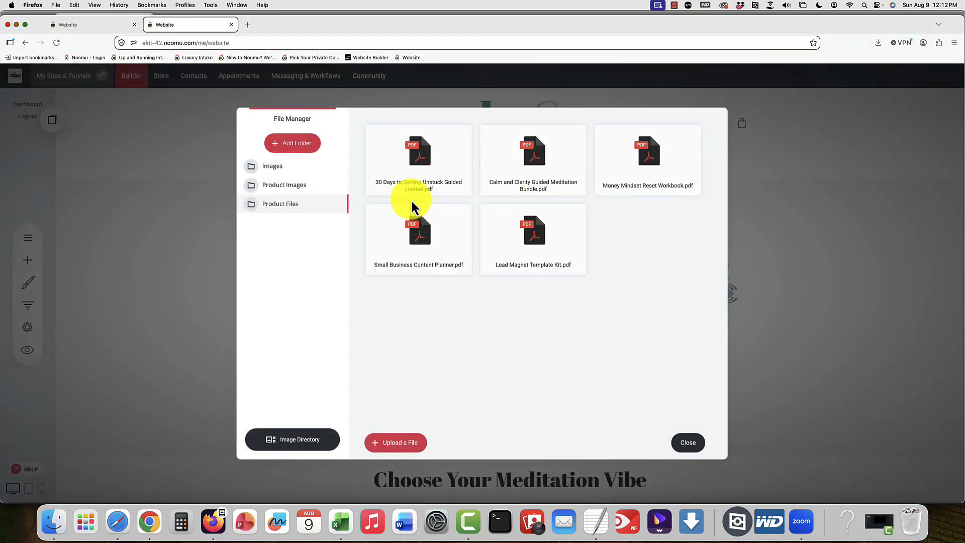
Step: Copy the link of the 30 Days to Getting Unstuck PDF and paste it into cell U2 (Digital File URL) in Excel
mouse_move(395, 190)
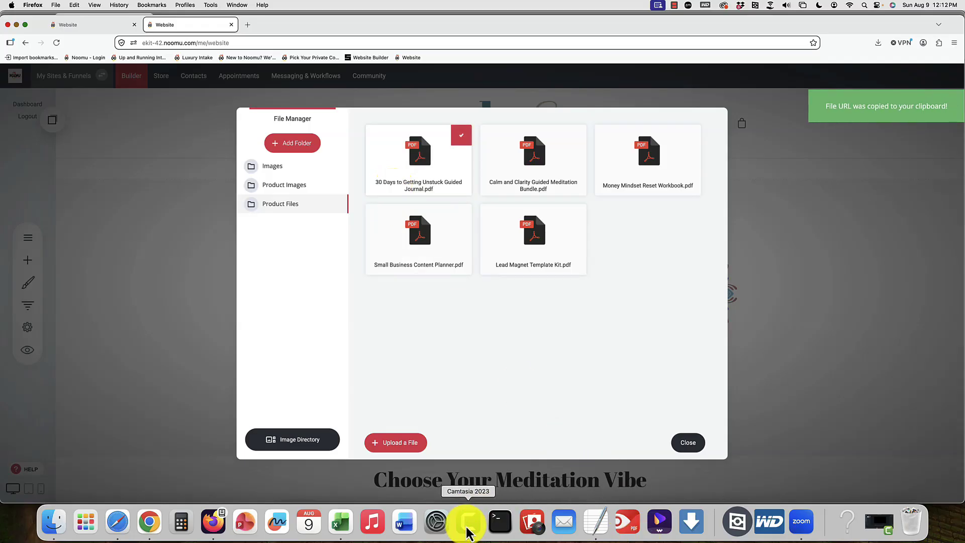
click(340, 521)
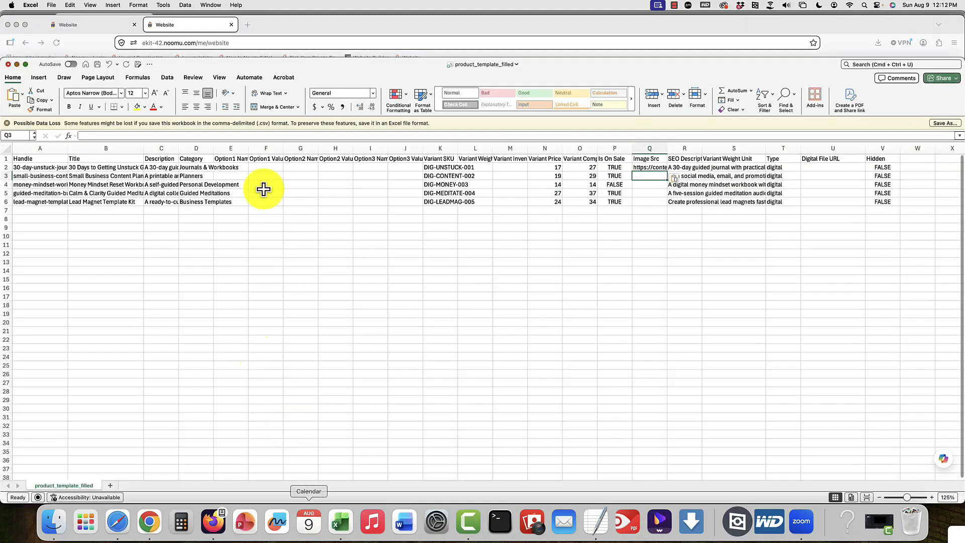
click(815, 168)
key(super+v)
click(869, 277)
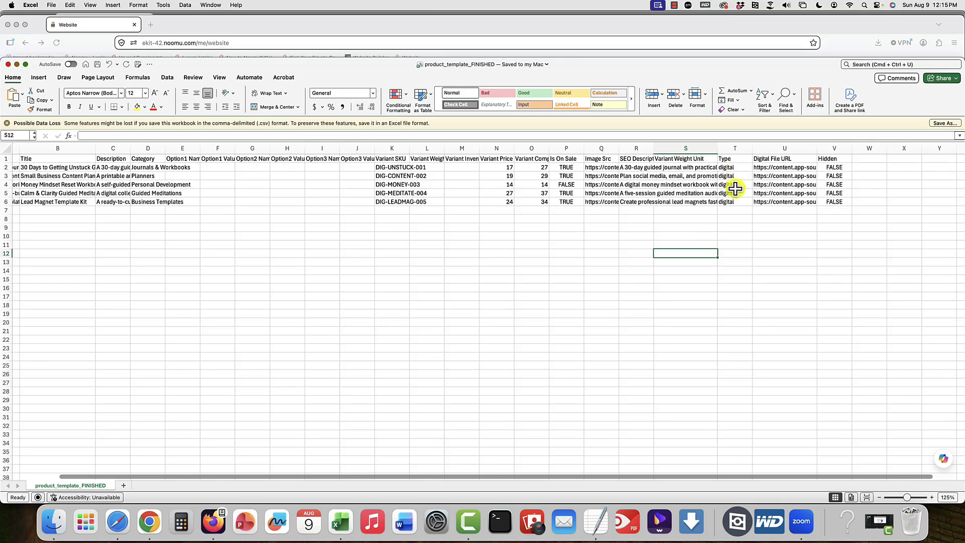
Step: Switch to Firefox, go to the store's product list and start importing products from a CSV file
click(213, 527)
click(126, 80)
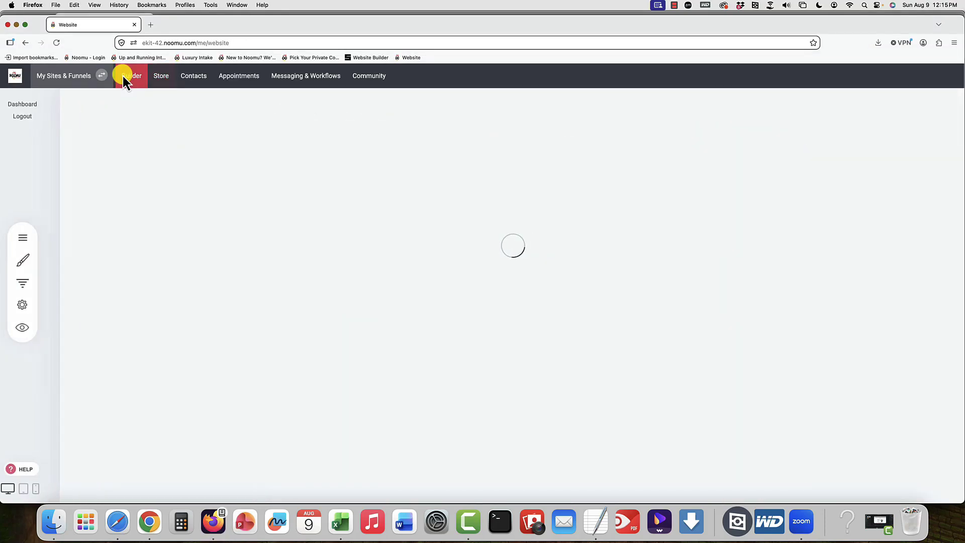
click(158, 76)
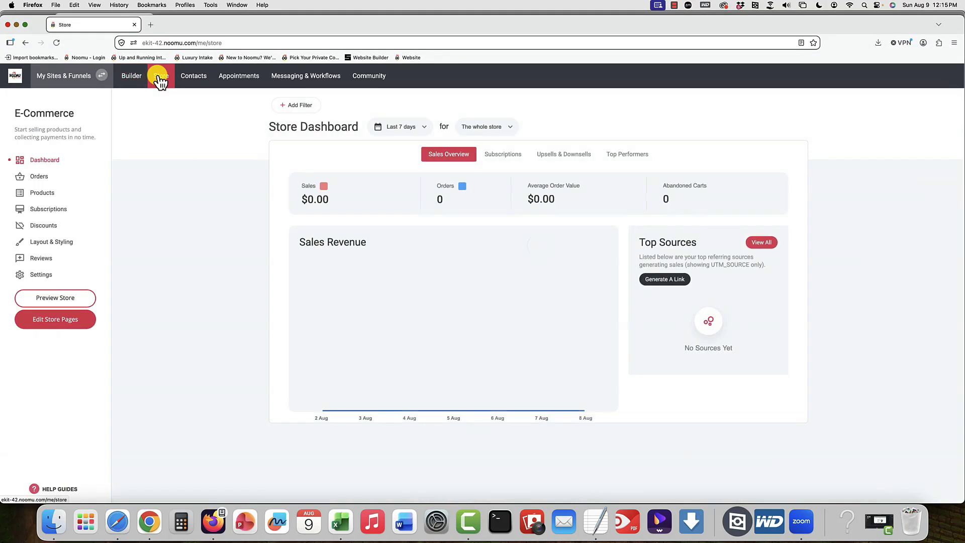
click(34, 194)
click(797, 111)
click(797, 90)
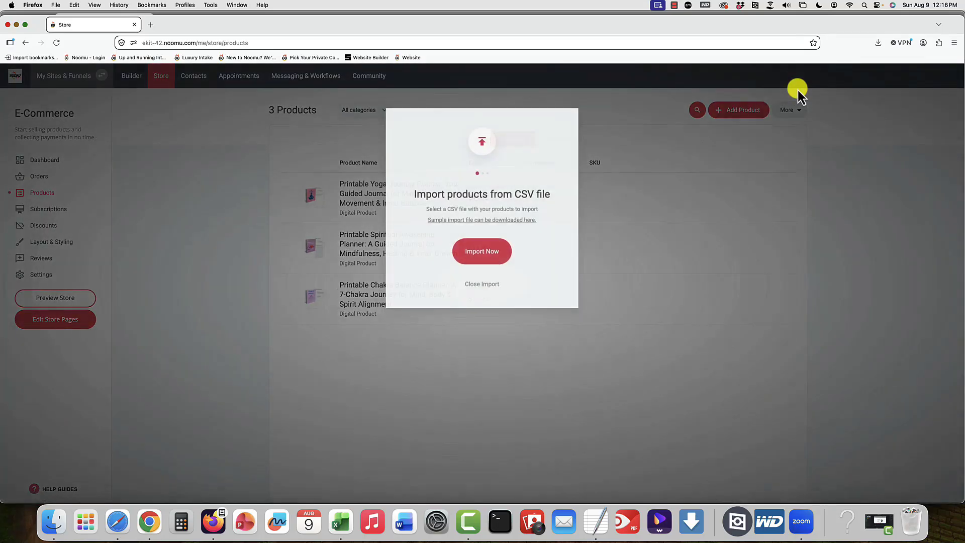
Step: Choose the finished product template CSV from the Downloads folder as the import file
click(471, 254)
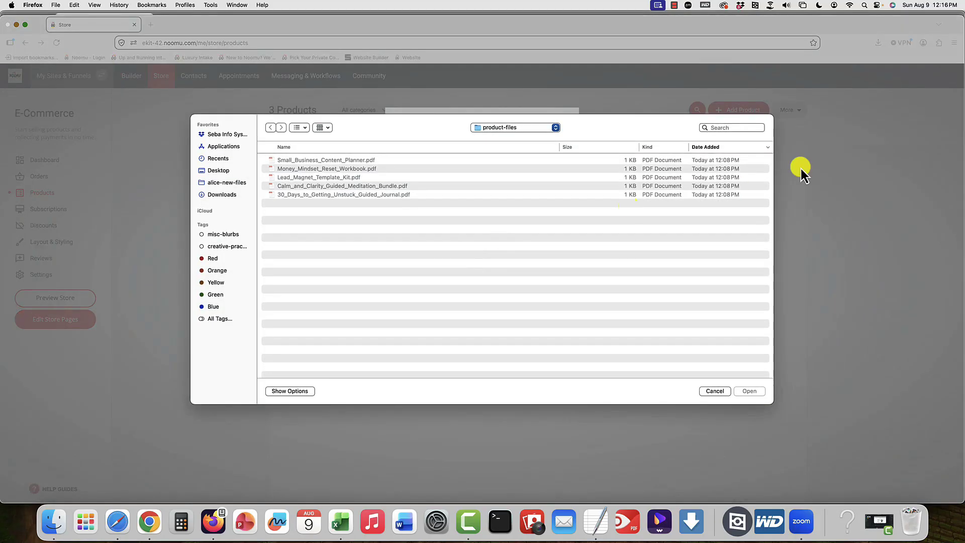
click(223, 195)
double_click(346, 160)
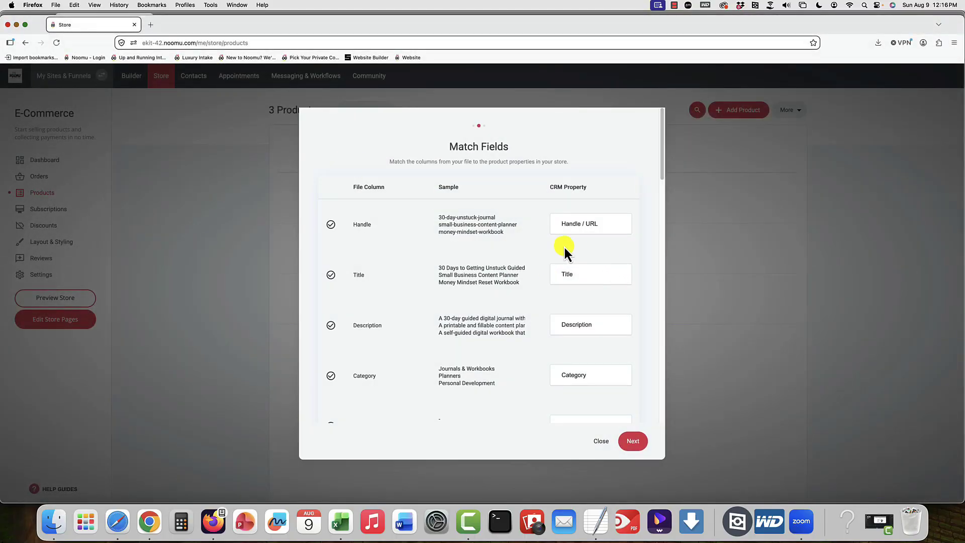
Step: Check how the CSV columns match the store's product properties, run the import and close the import dialog
scroll(564, 247, down, 2)
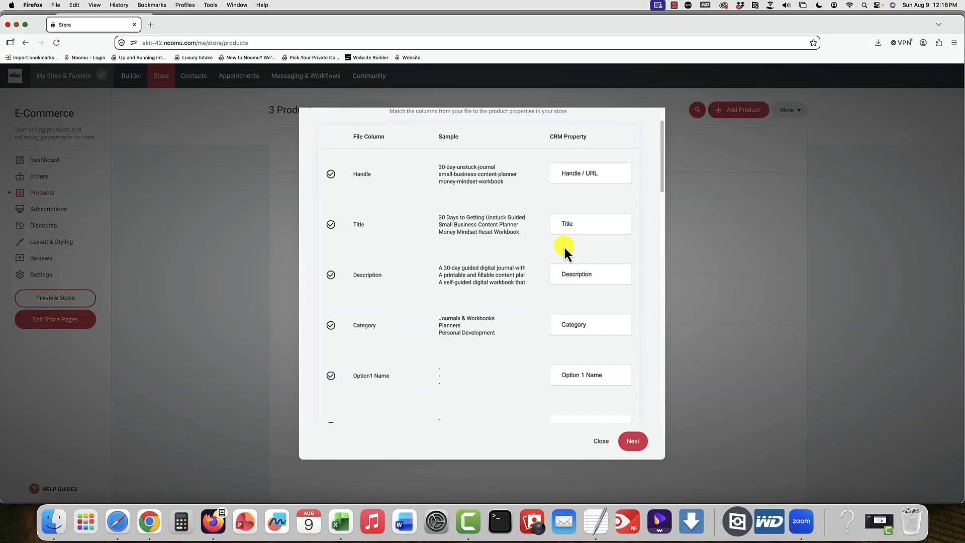
scroll(564, 248, down, 10)
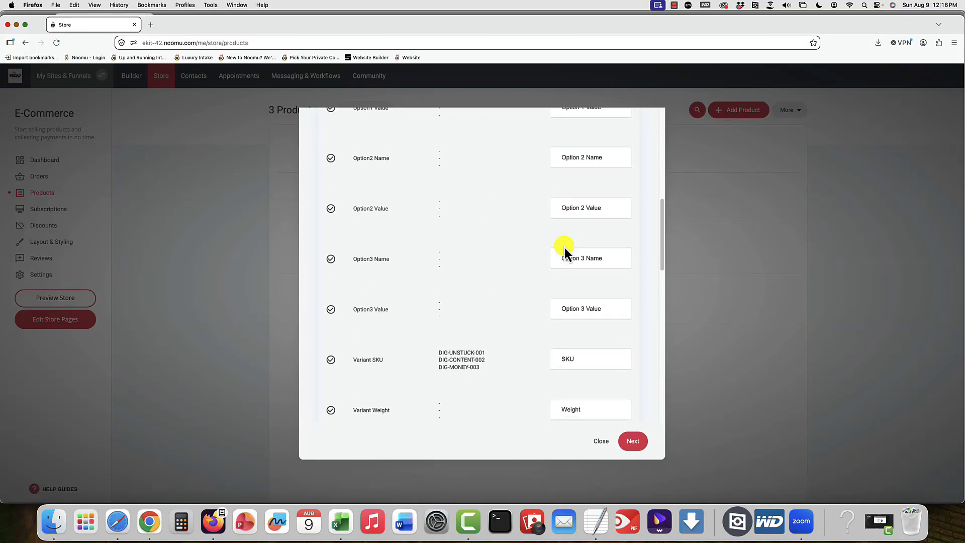
scroll(565, 247, down, 10)
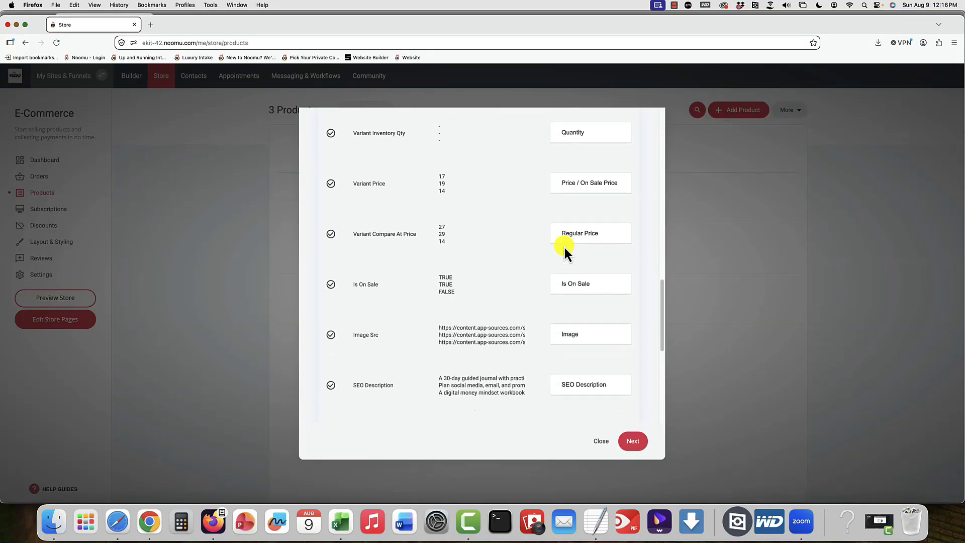
scroll(565, 247, down, 8)
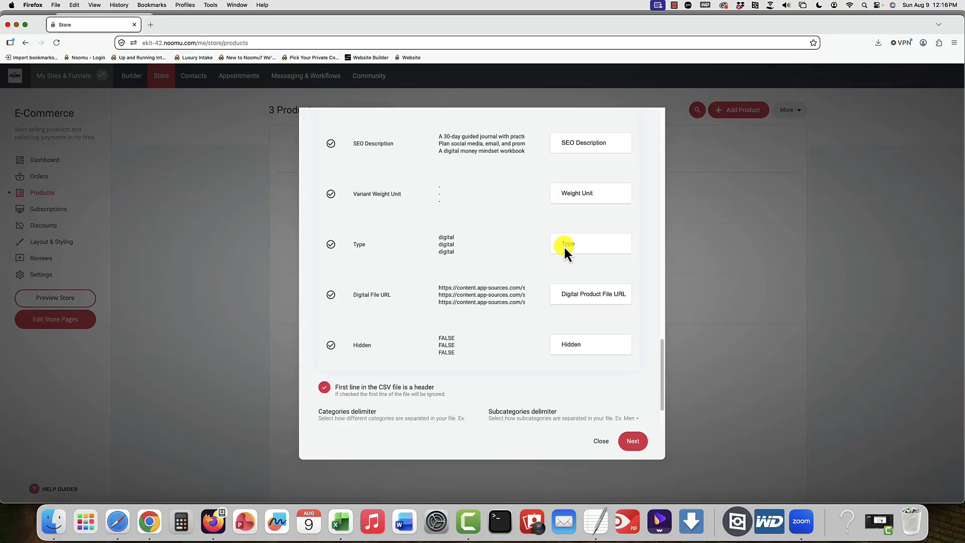
scroll(565, 247, up, 6)
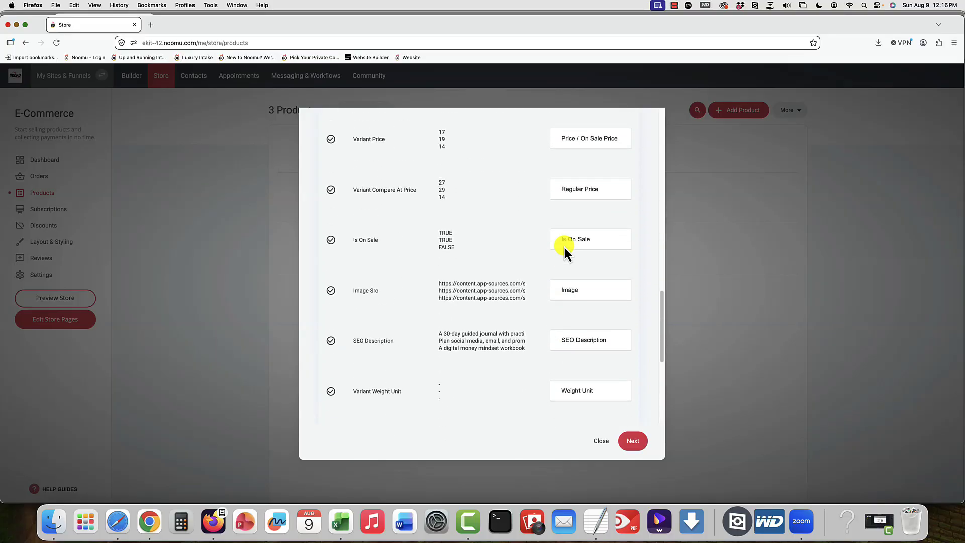
scroll(565, 247, up, 20)
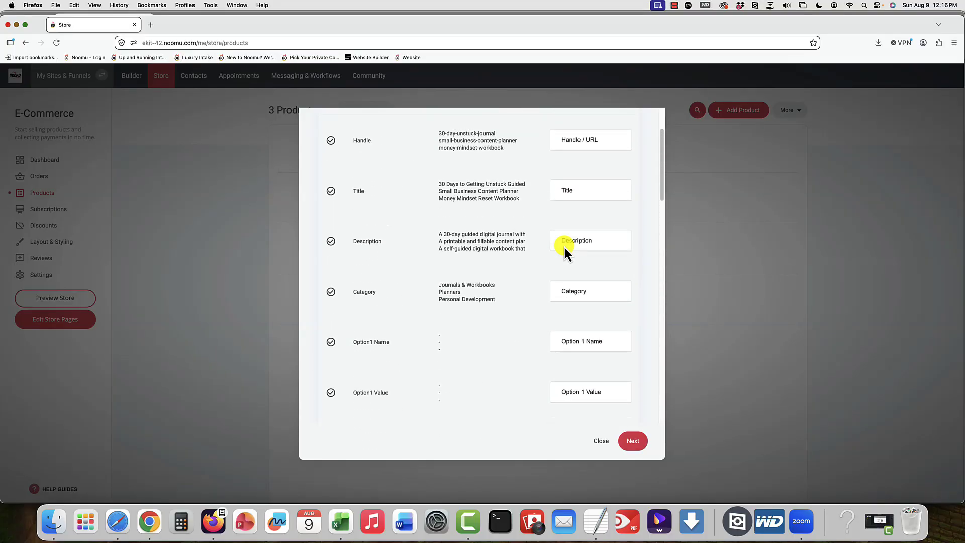
click(629, 444)
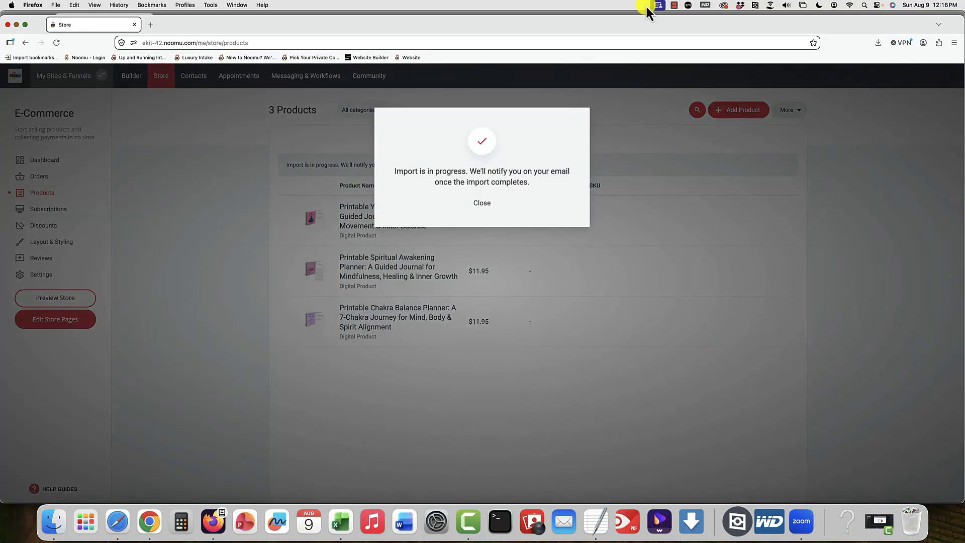
click(481, 204)
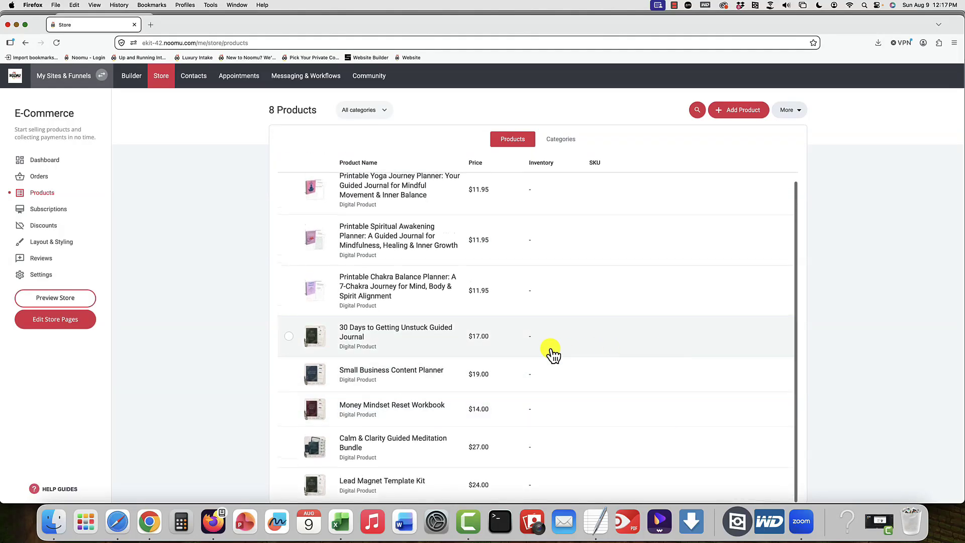
Step: Open the imported 30 Days to Getting Unstuck Guided Journal product and examine its details, product file and customer tag options
click(375, 333)
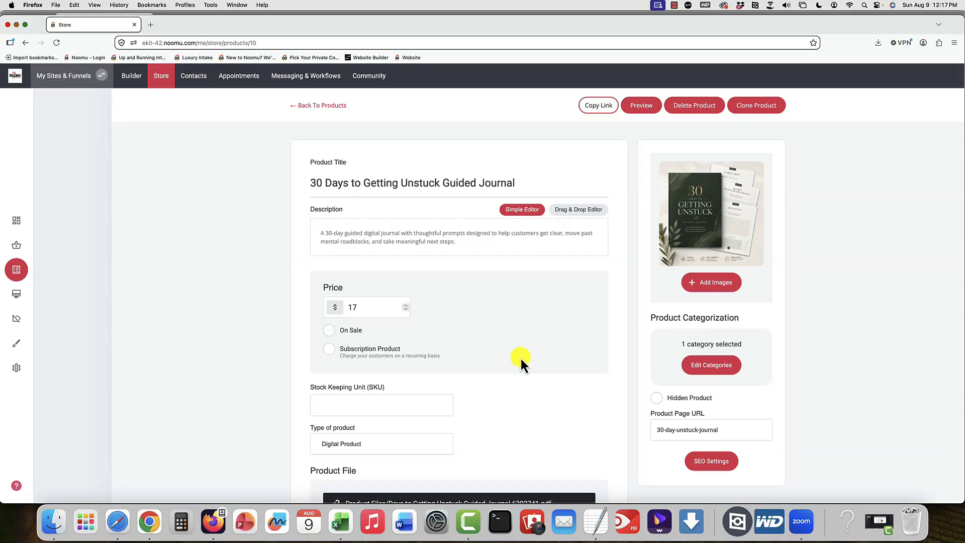
scroll(520, 356, down, 5)
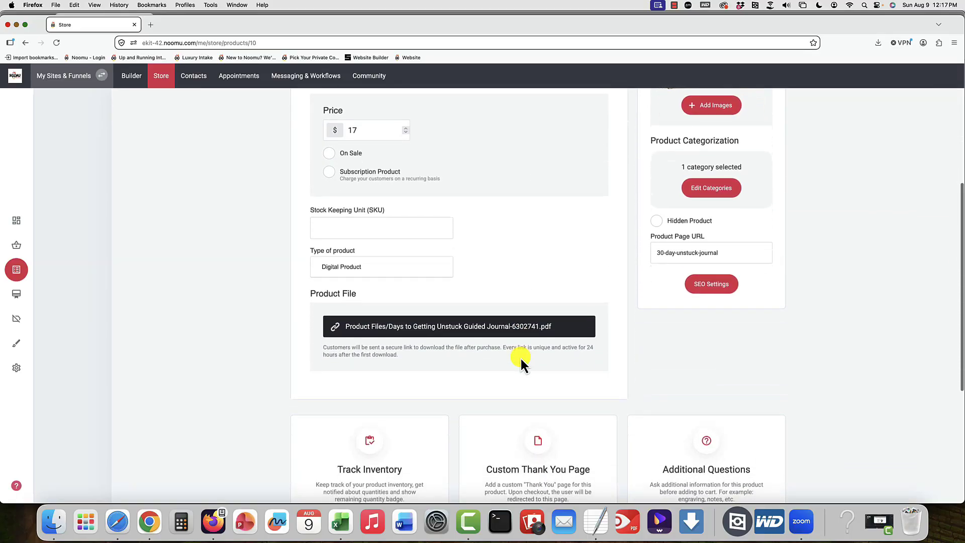
scroll(520, 357, up, 2)
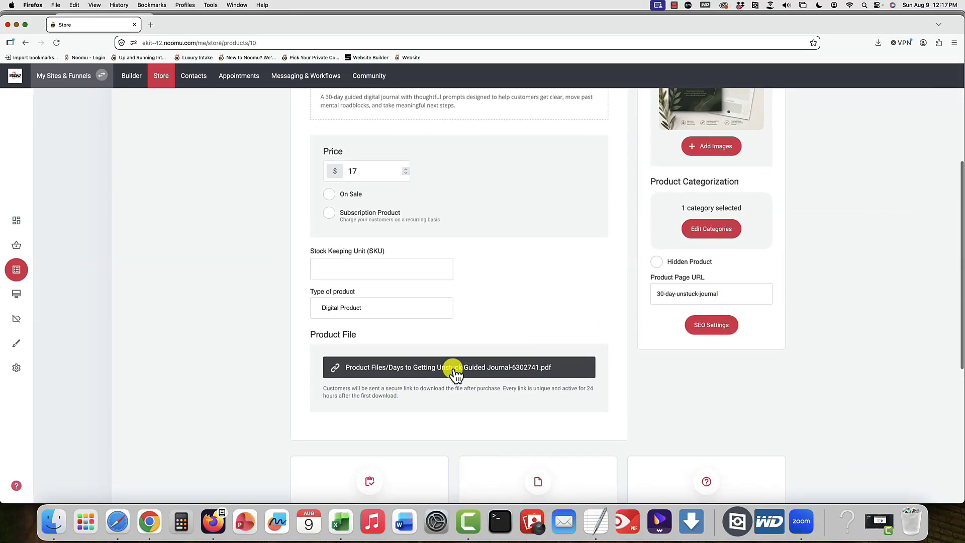
scroll(455, 374, up, 1)
scroll(455, 374, up, 1)
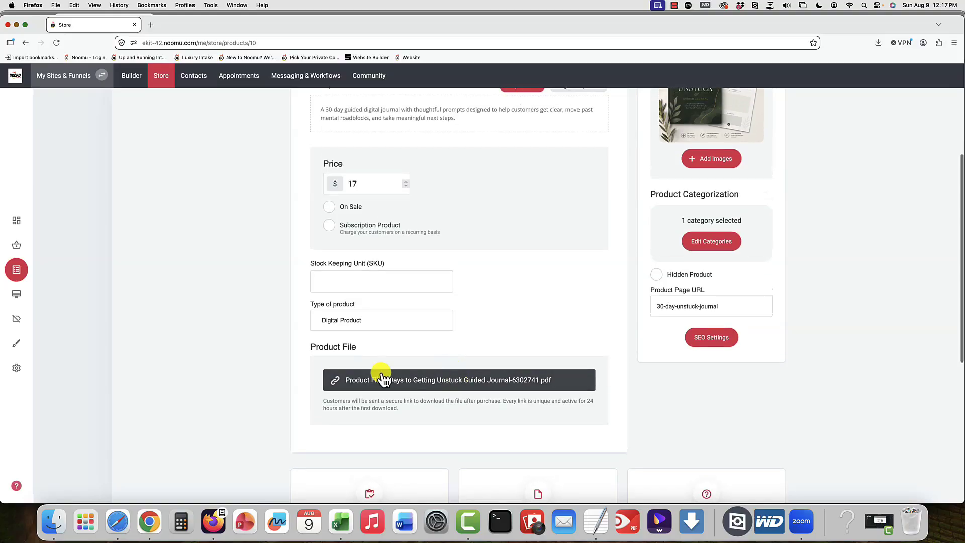
scroll(523, 361, down, 5)
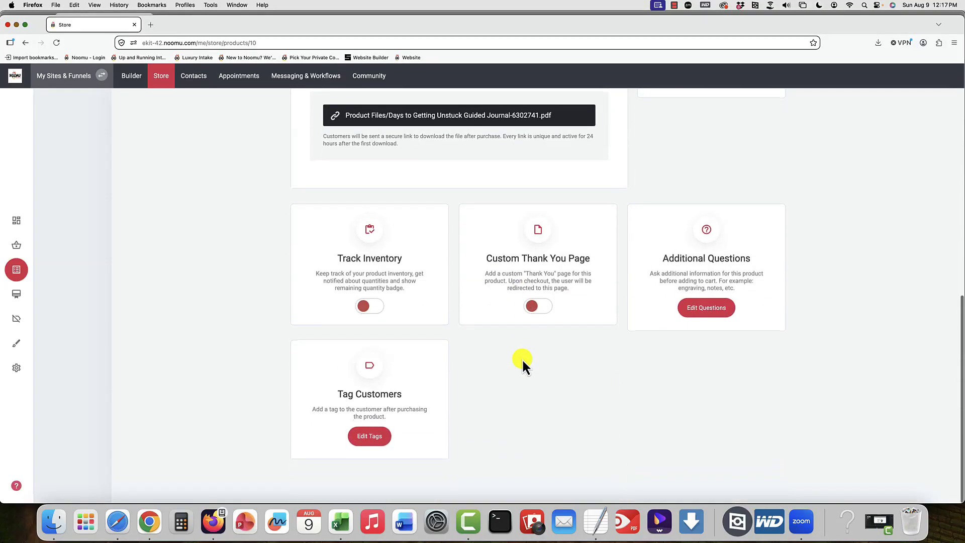
click(369, 437)
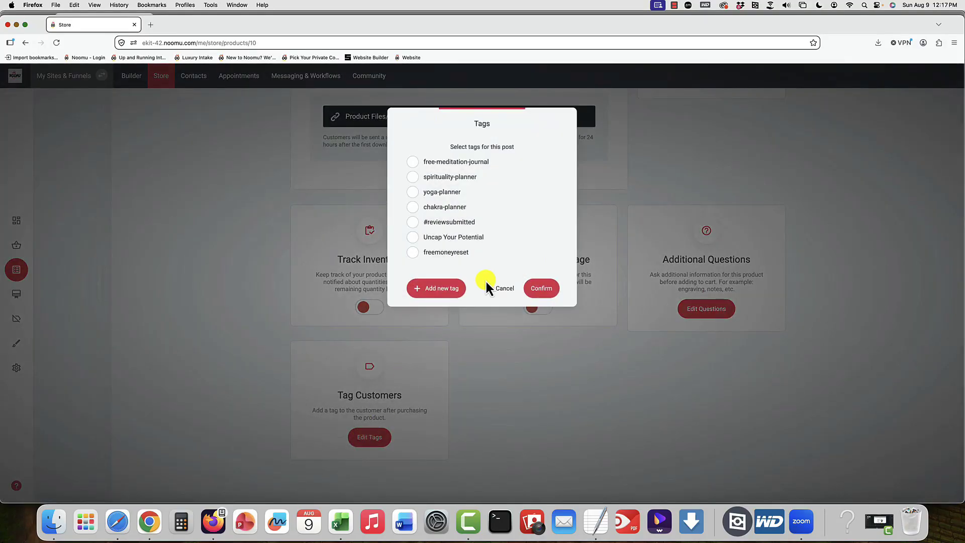
click(497, 290)
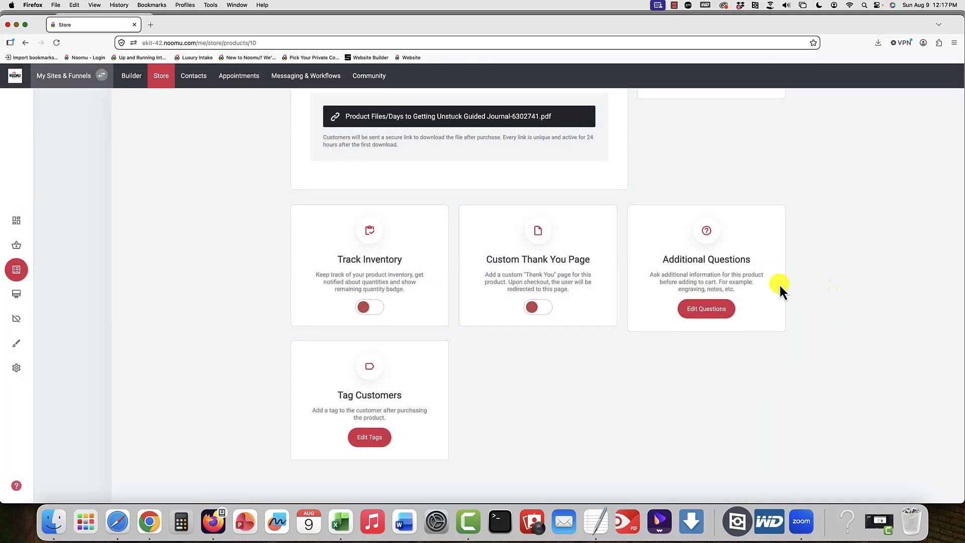
scroll(649, 291, up, 8)
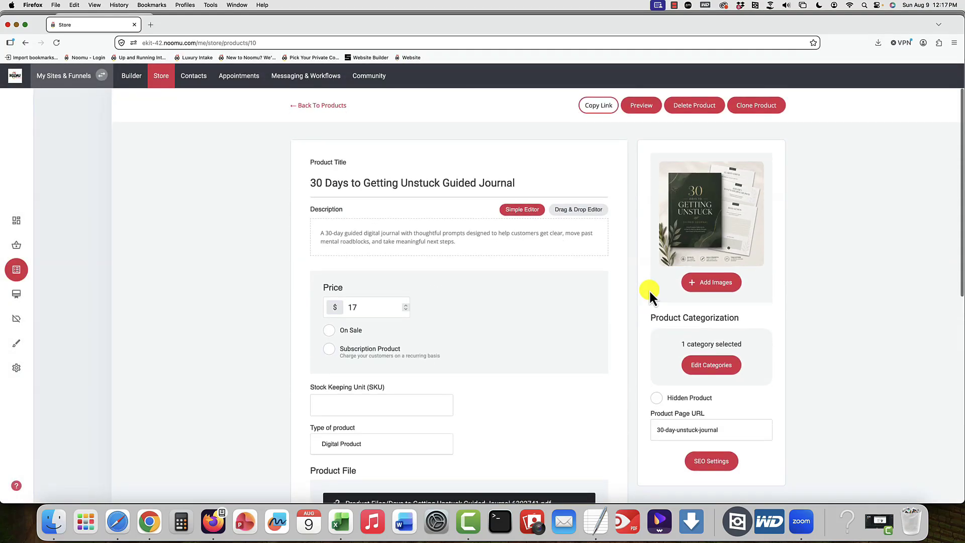
Step: Preview the journal's product page, examine its description and close the preview
click(648, 114)
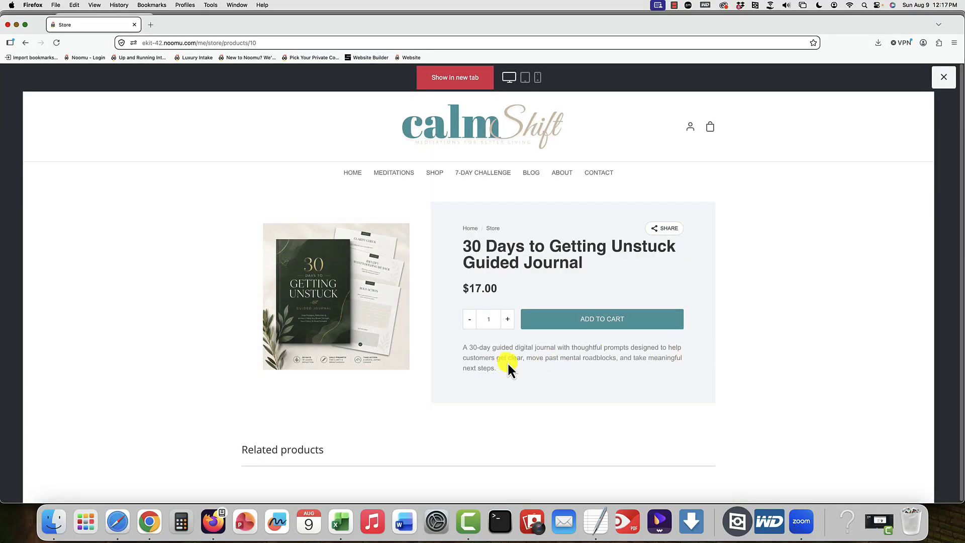
drag(507, 366, 464, 347)
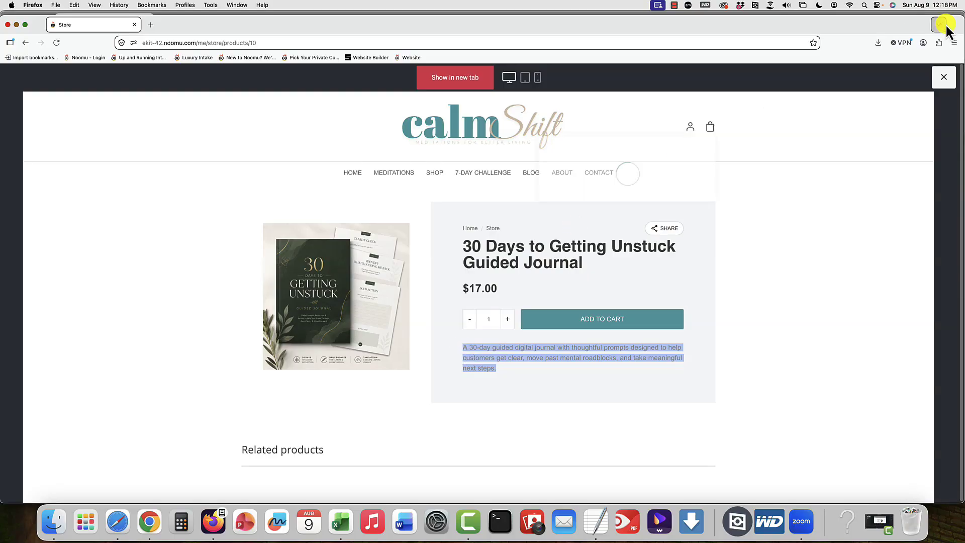
click(942, 78)
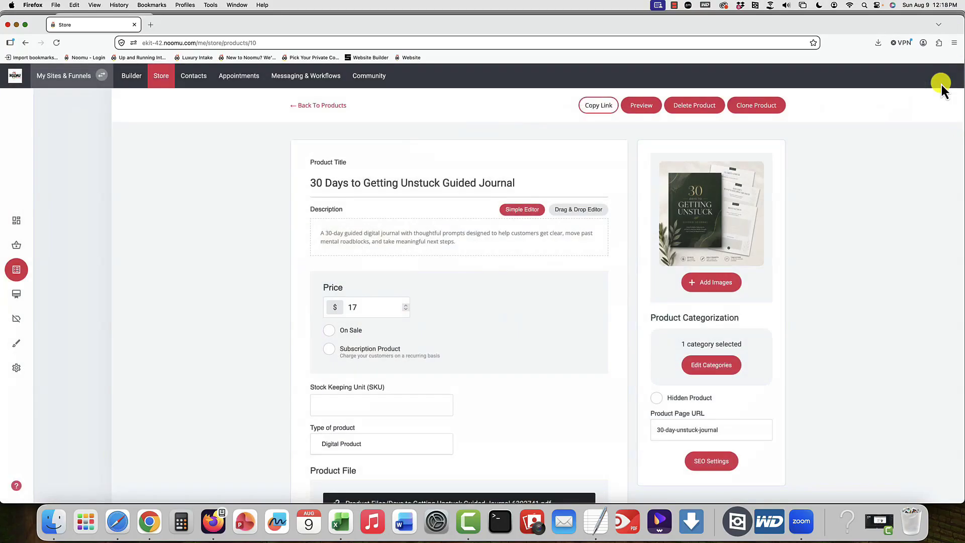
Step: Switch the journal's description to the Drag & Drop Editor and browse the widgets that can be added
click(455, 244)
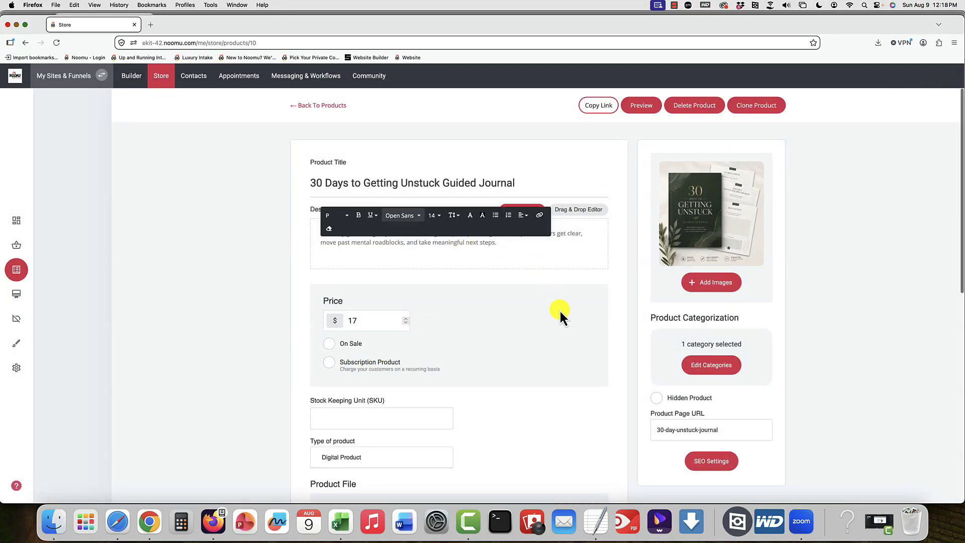
click(594, 210)
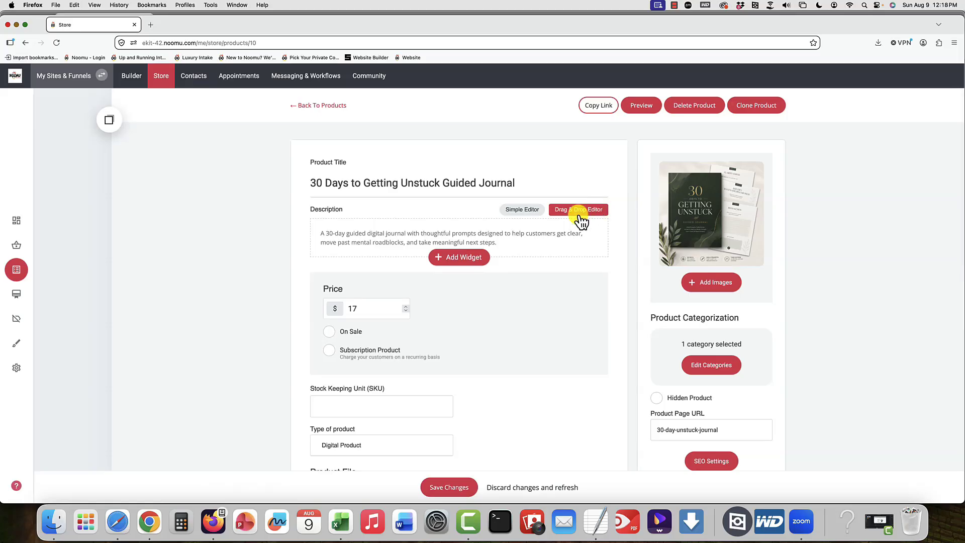
click(452, 259)
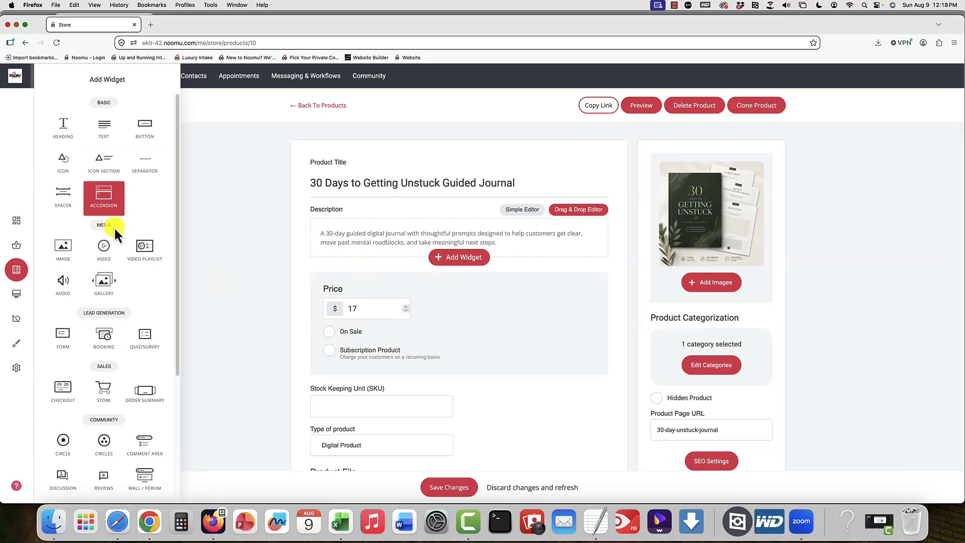
scroll(103, 309, down, 5)
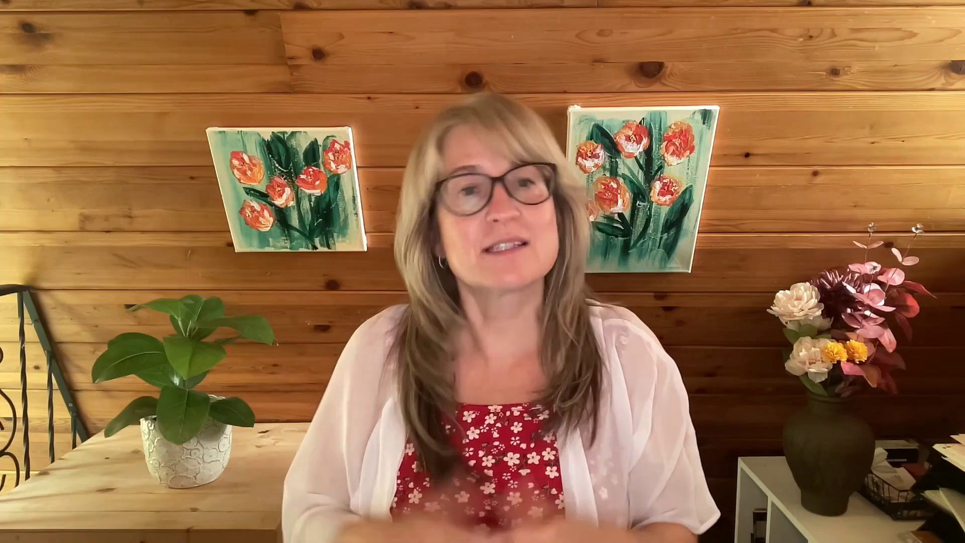